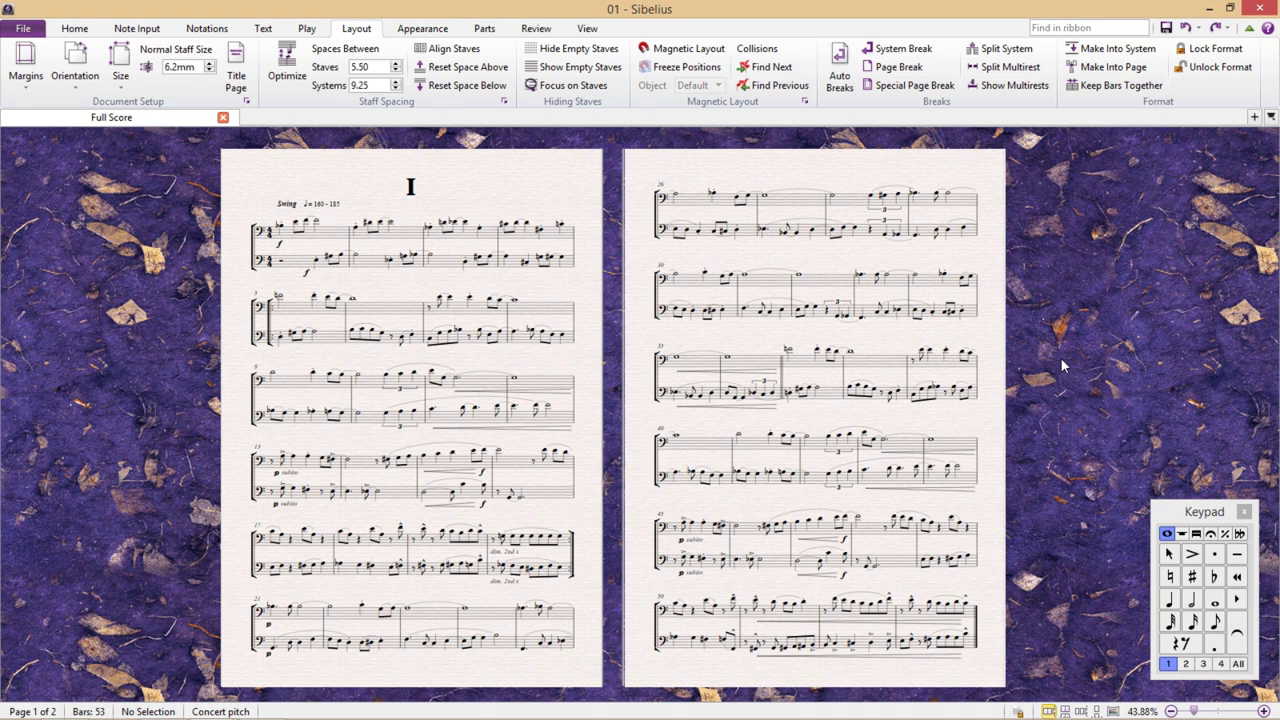
Step: Append the second duet file 02 onto score 01 and pan to show section II
click(25, 29)
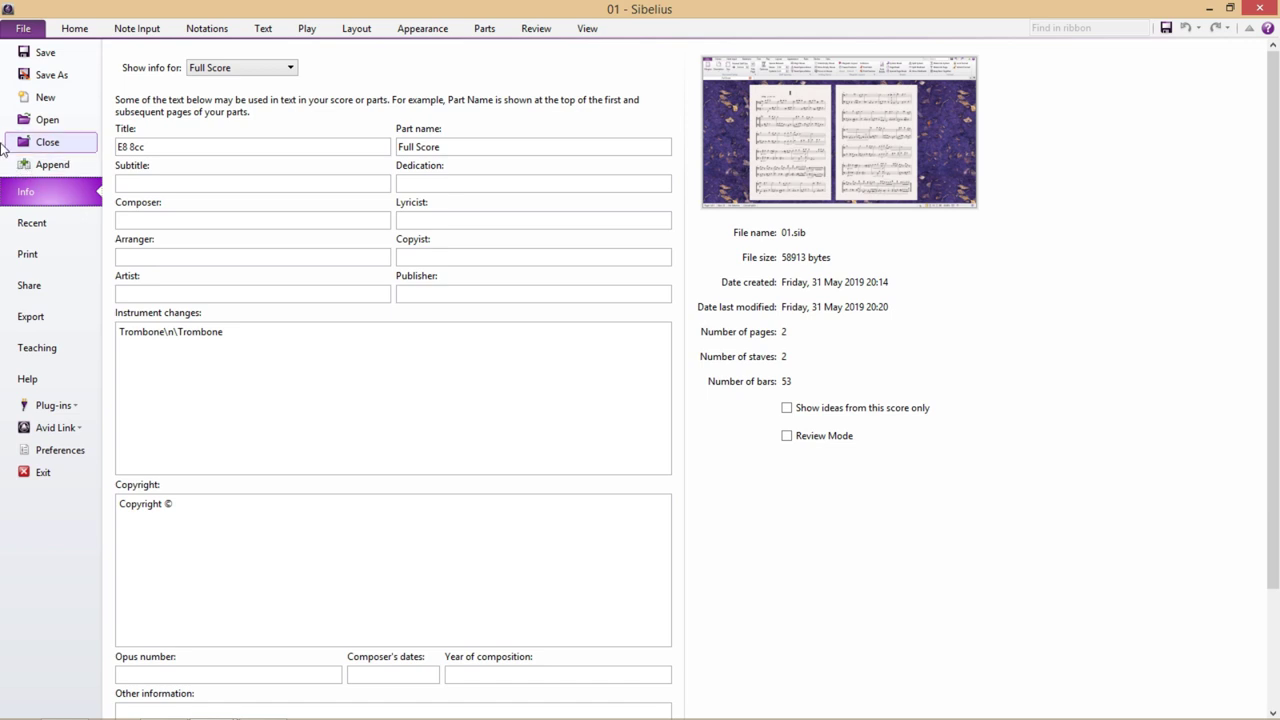
key(Escape)
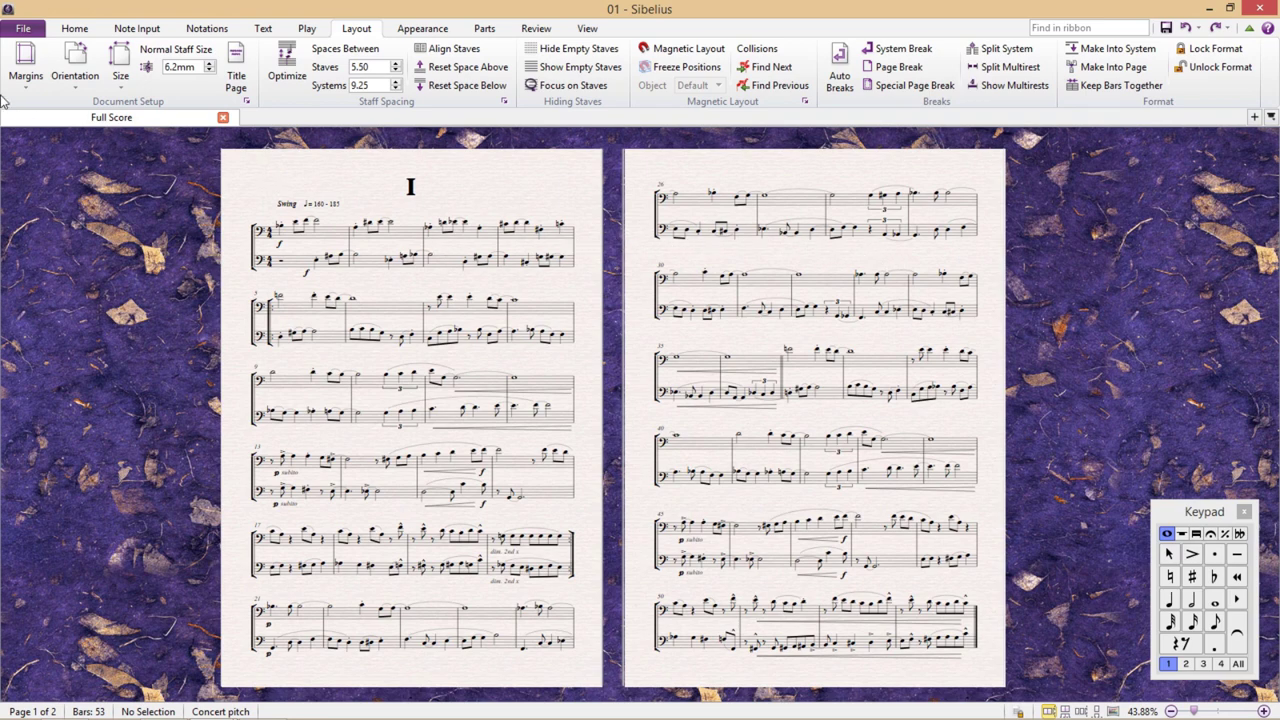
click(23, 29)
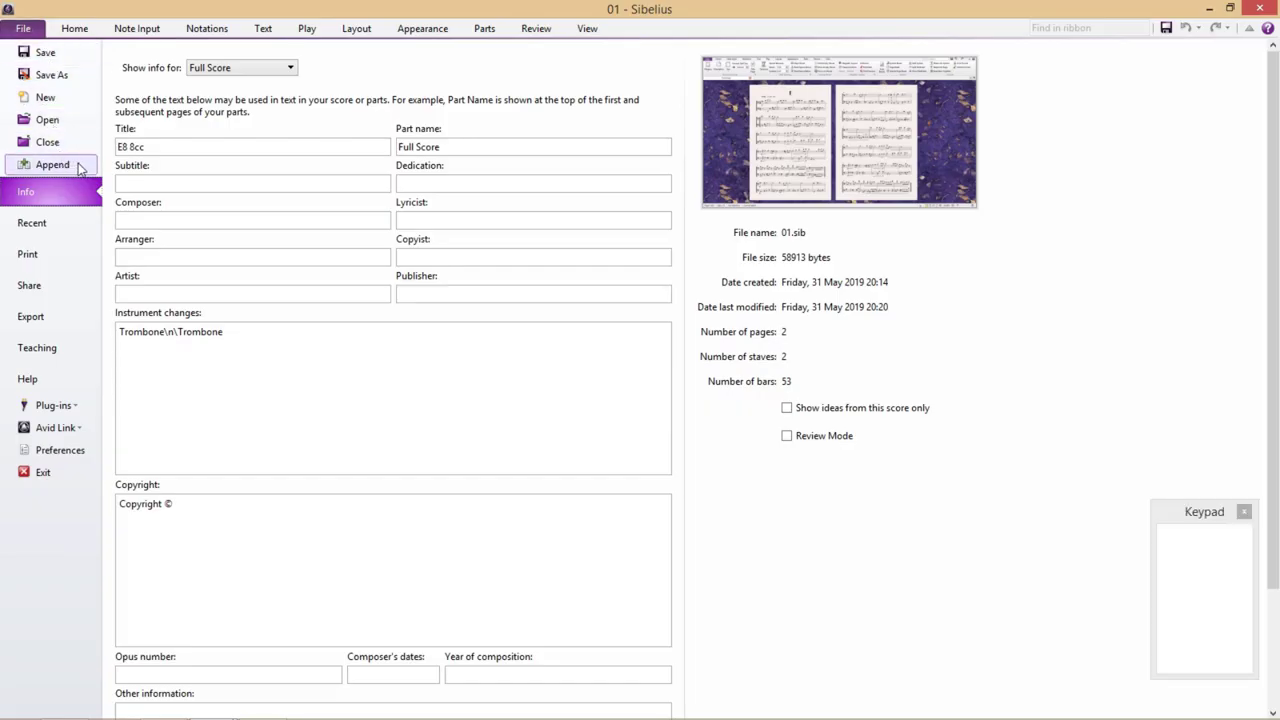
click(52, 165)
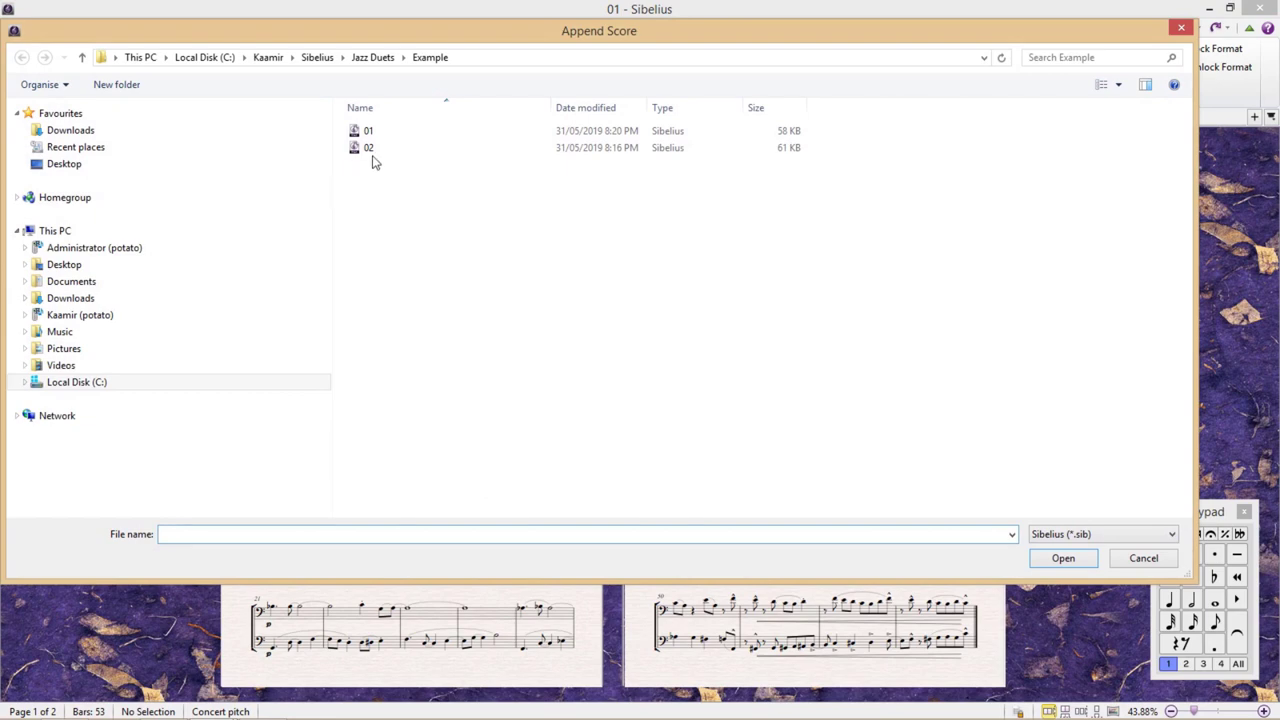
click(378, 149)
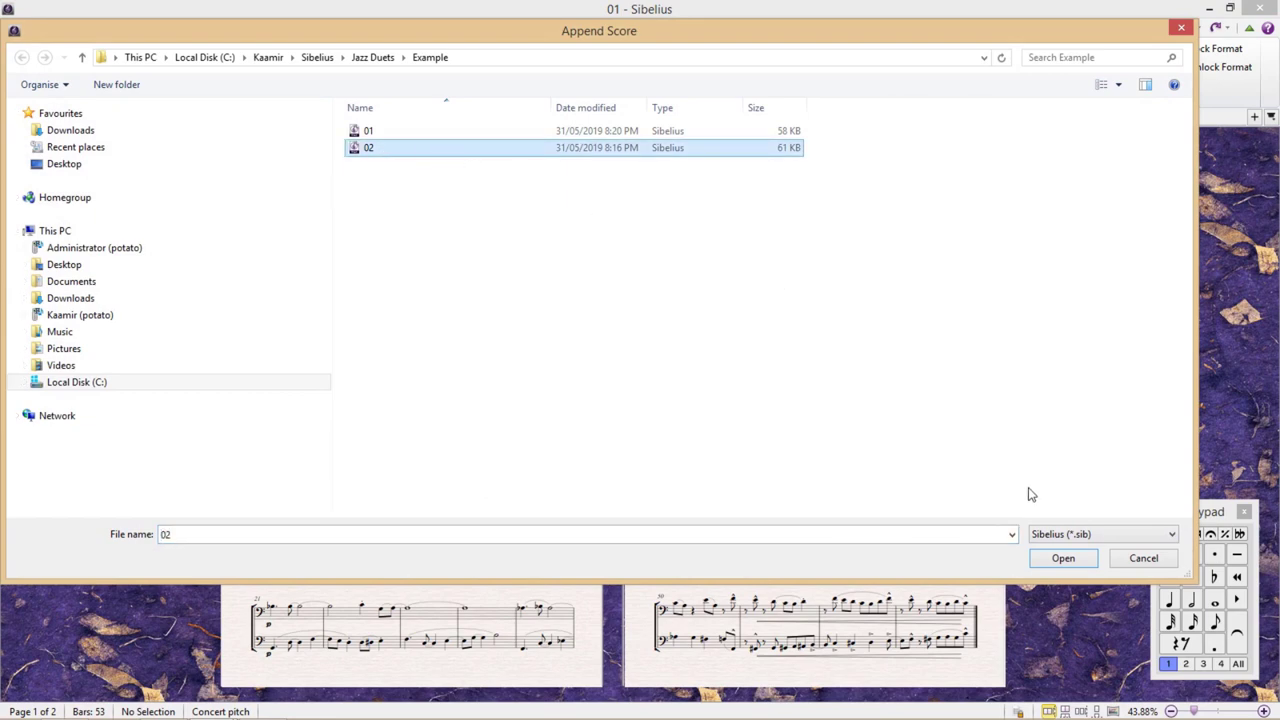
click(1063, 558)
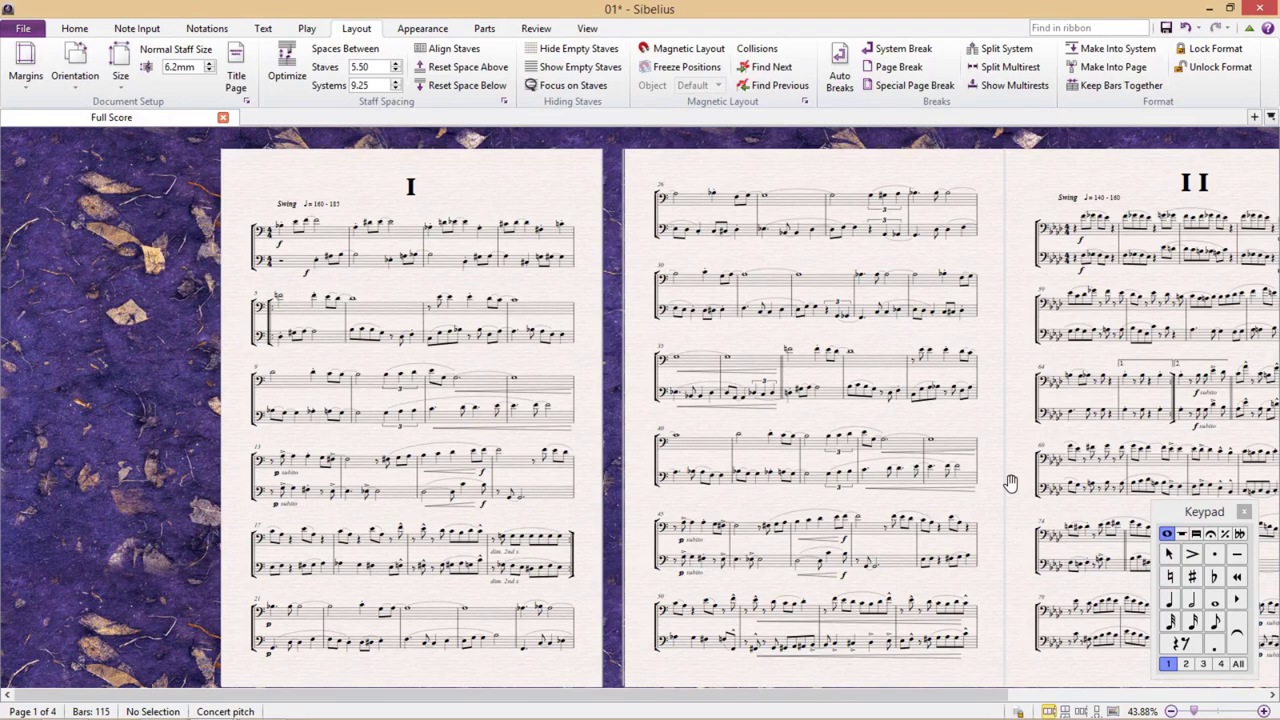
drag(994, 480, 675, 485)
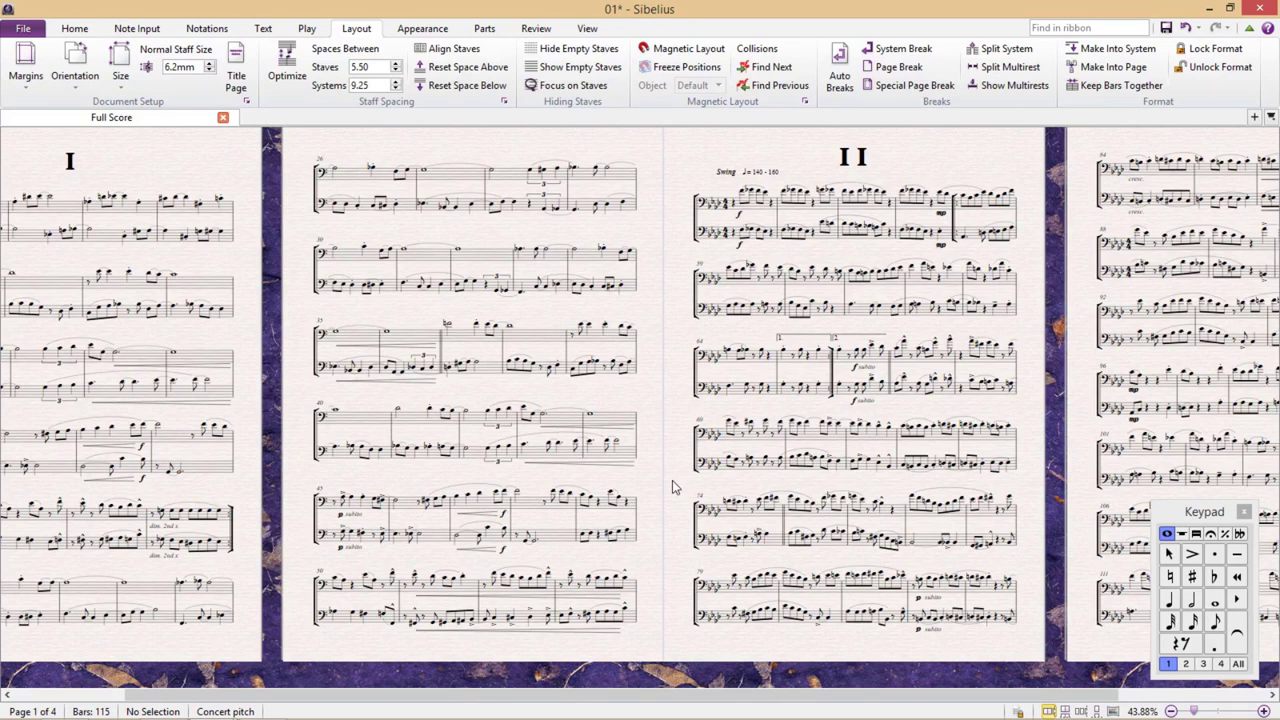
Step: Change the barline at the end of bar 53 to a Final barline
click(641, 600)
scroll(650, 624, up, 3)
scroll(695, 620, up, 2)
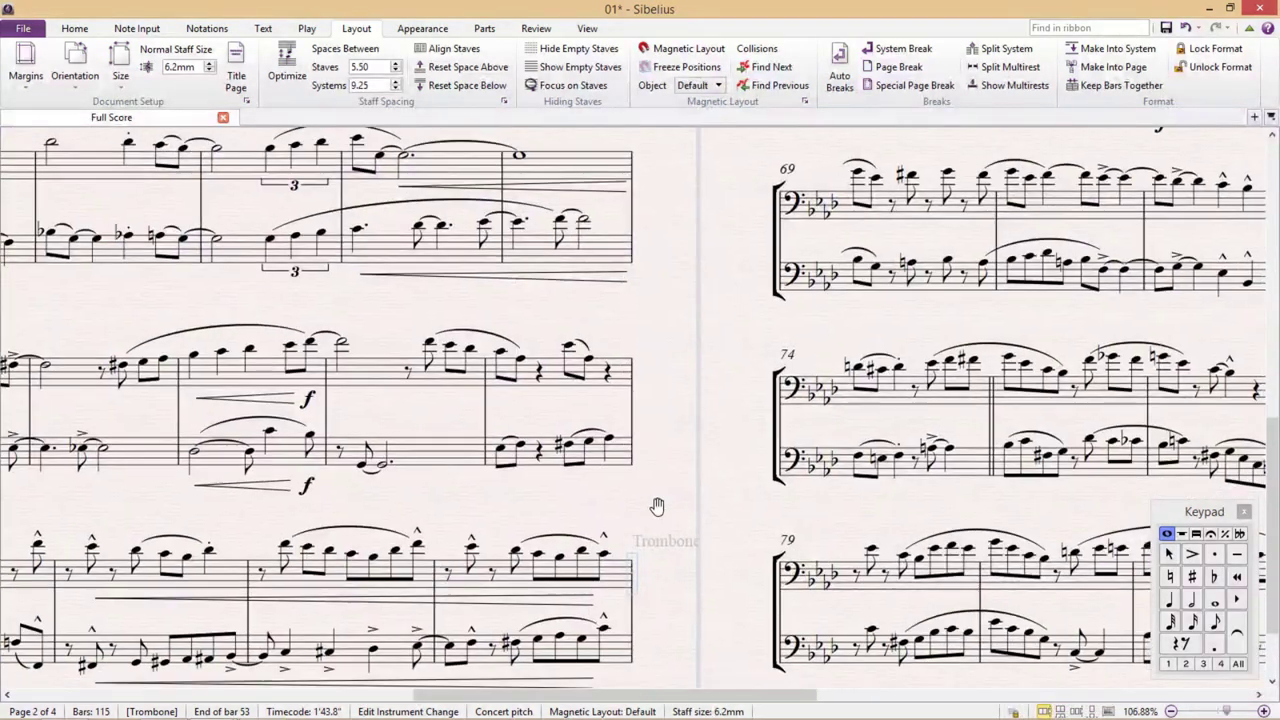
click(636, 627)
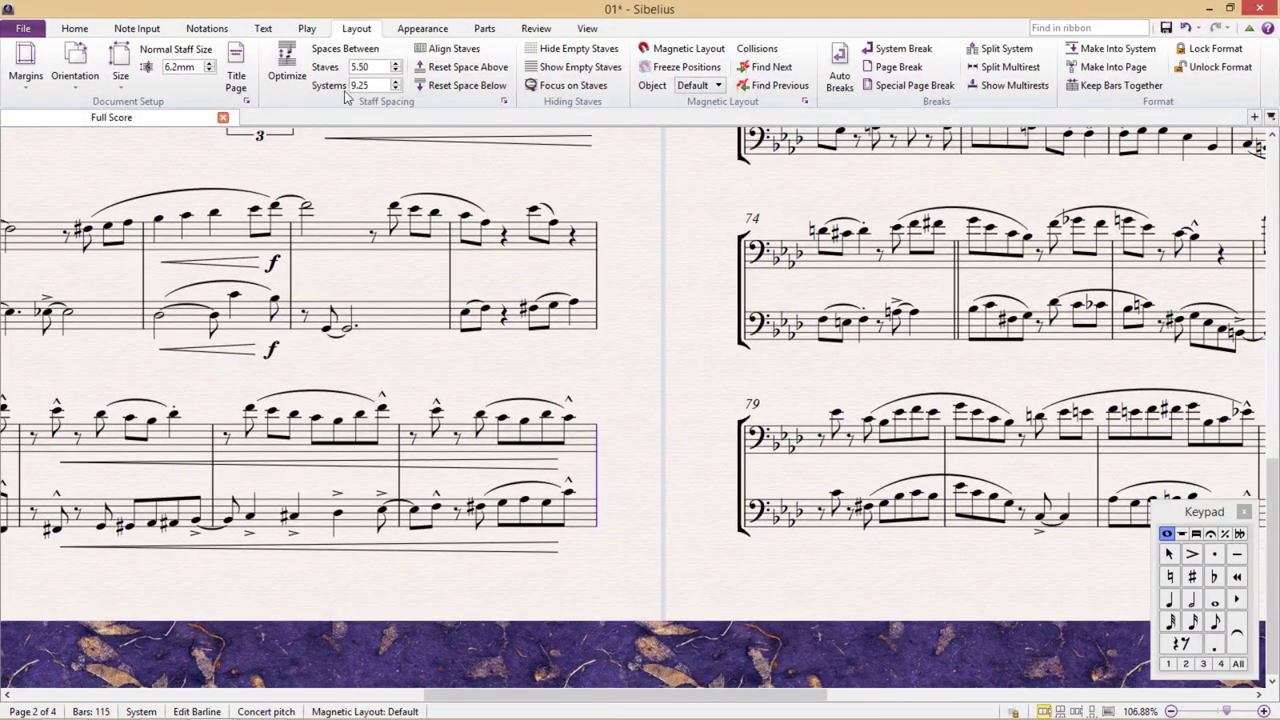
click(207, 28)
click(167, 68)
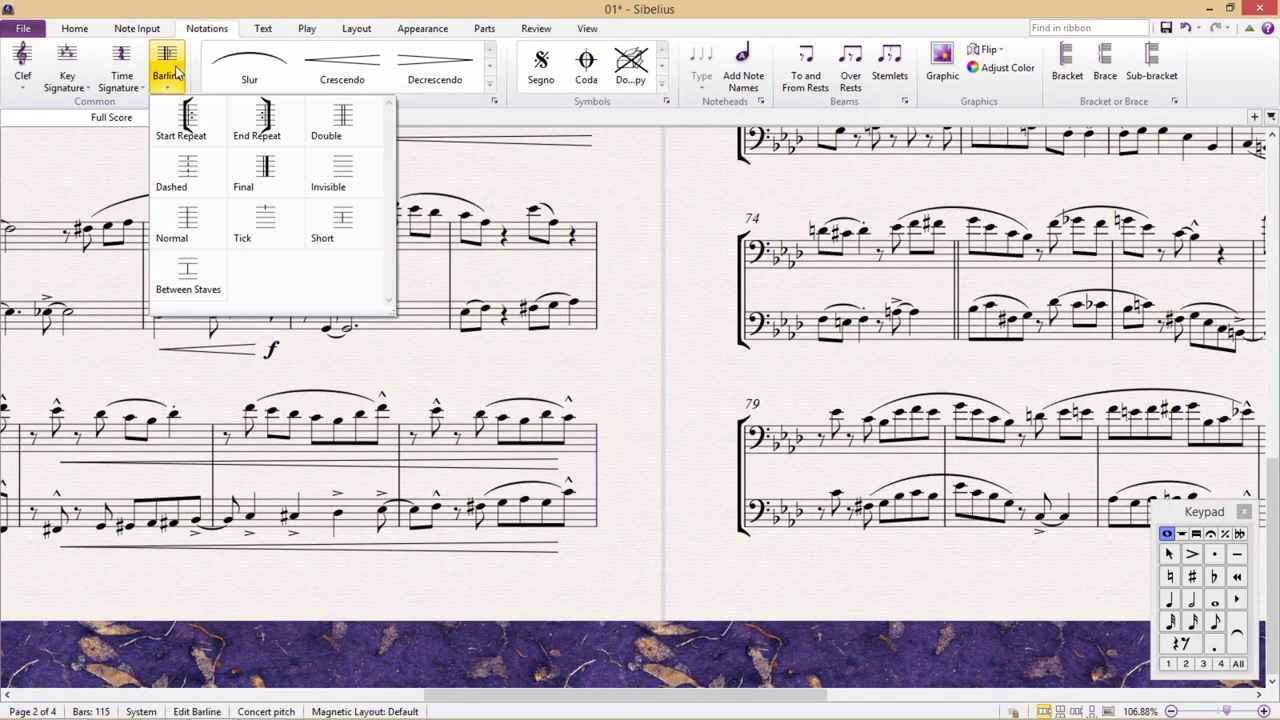
click(268, 184)
Step: Check the new final barline, then pan to the opening of section II
click(660, 420)
click(575, 450)
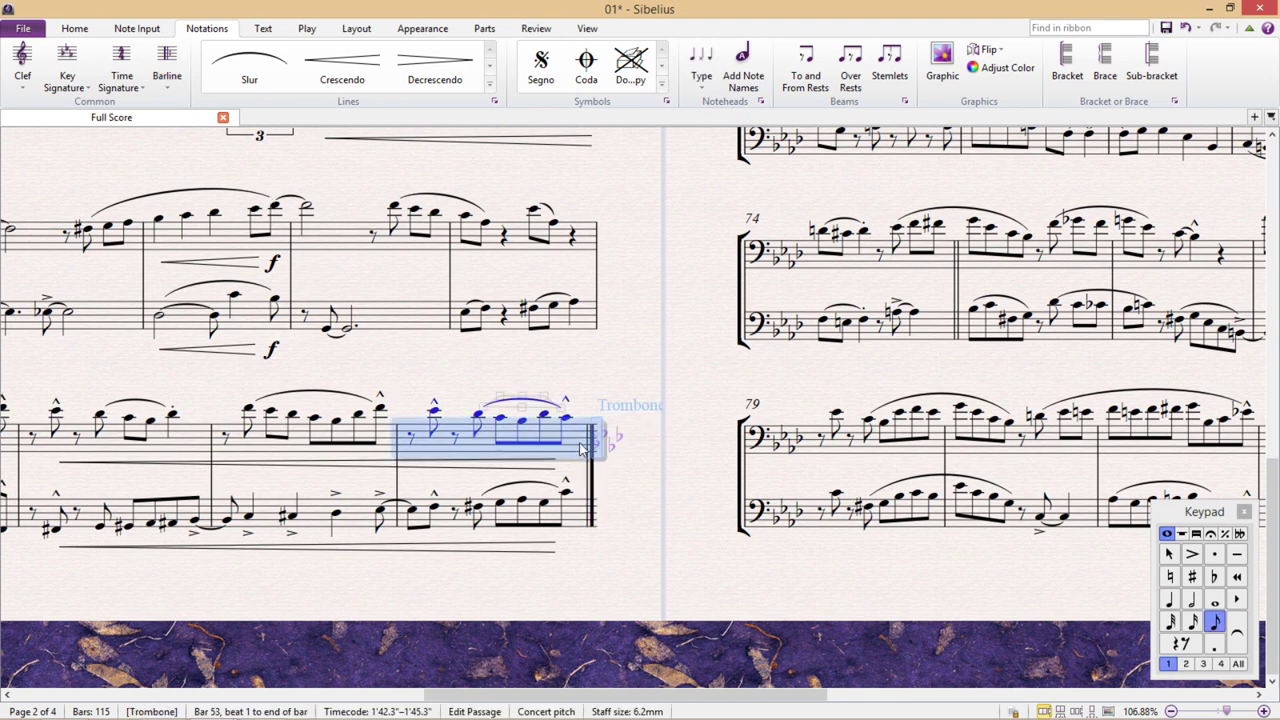
click(672, 404)
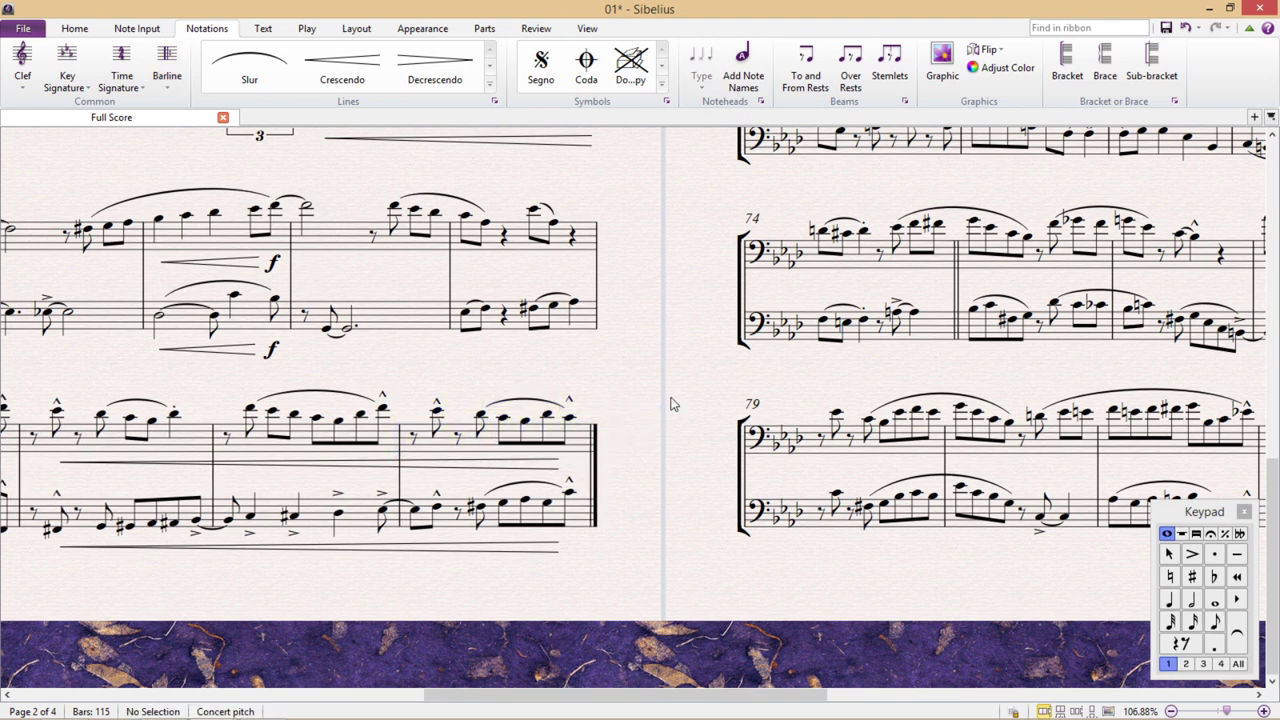
scroll(672, 404, up, 5)
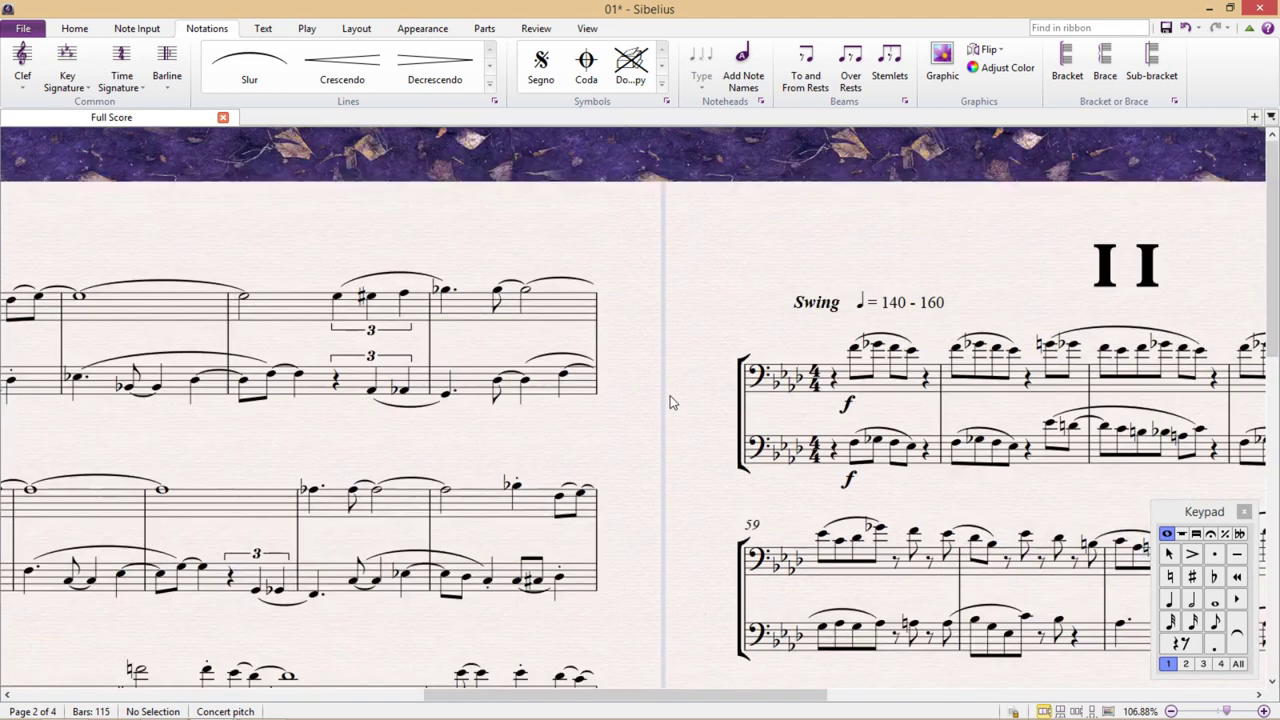
drag(691, 417, 350, 393)
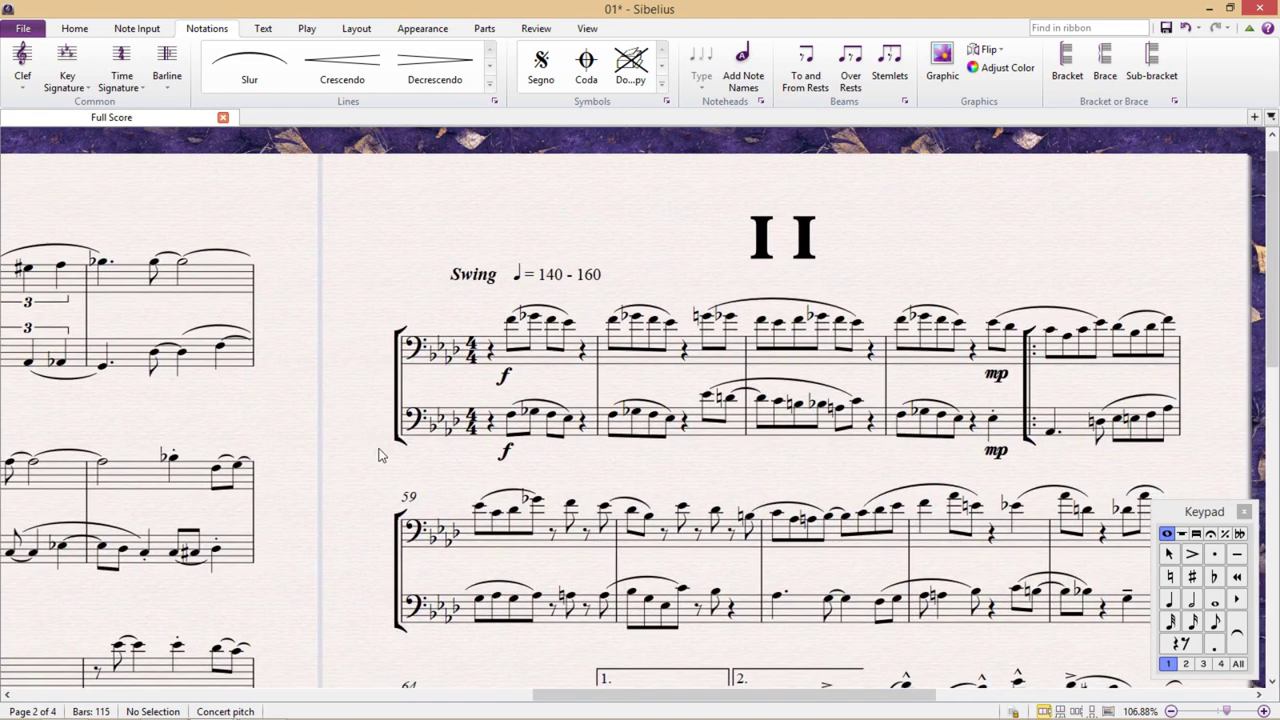
drag(380, 478, 420, 432)
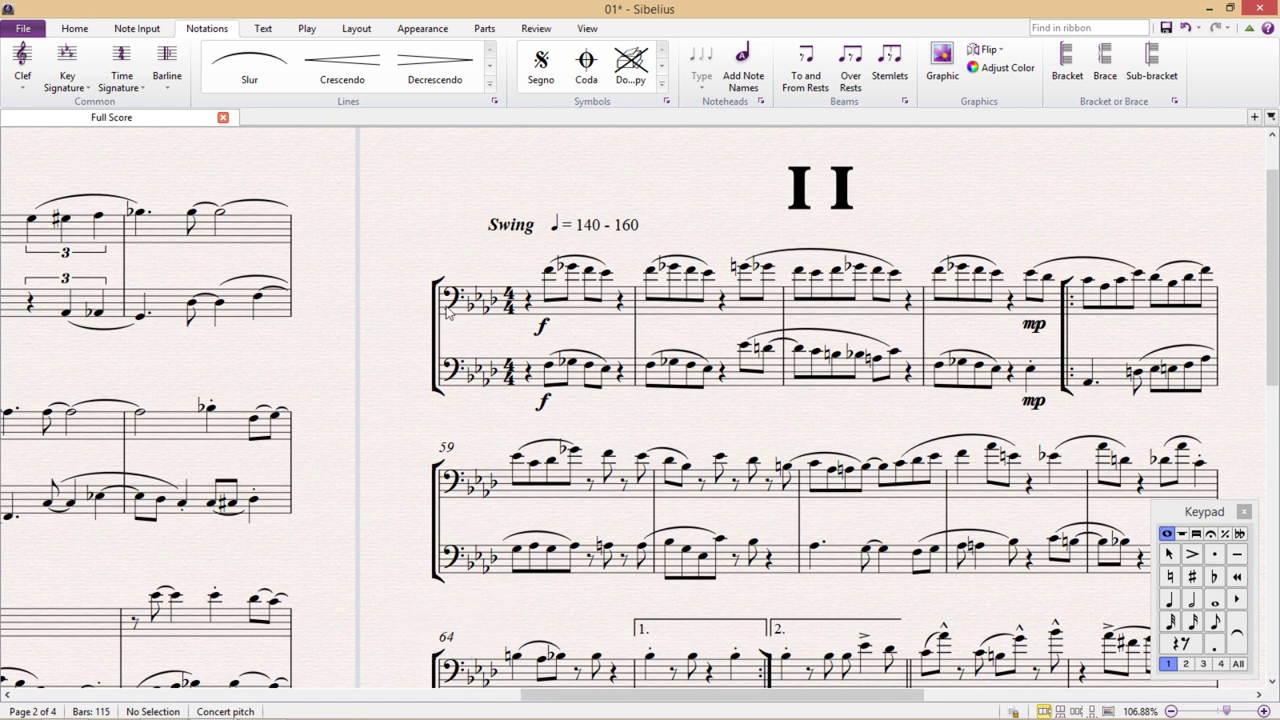
Step: Add a Bar Number Change at section II's first bar, restarting numbering at 1
click(266, 30)
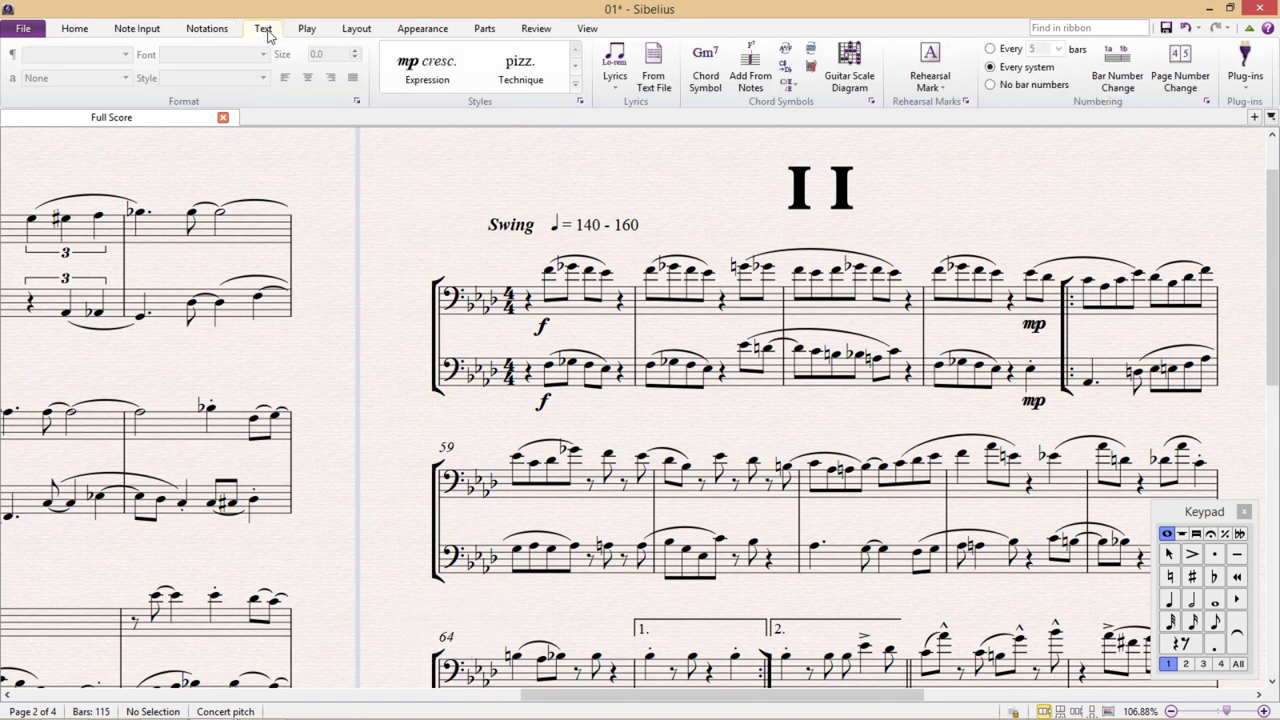
click(1136, 74)
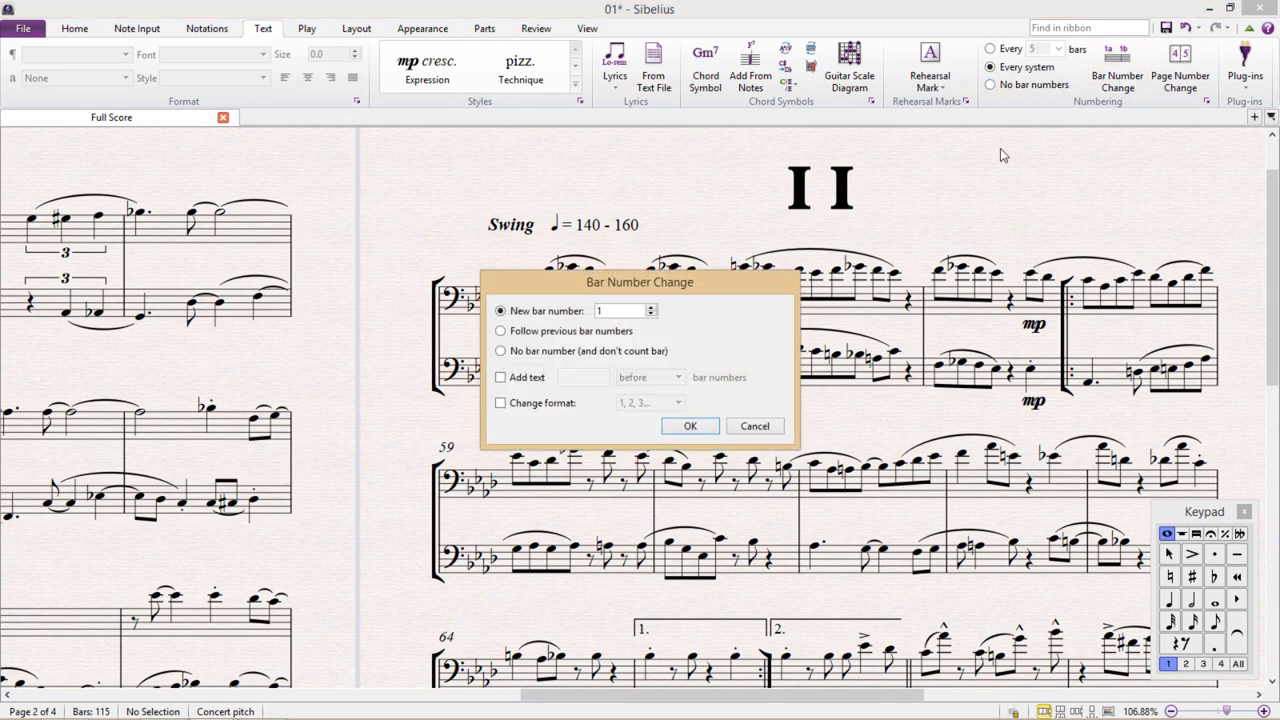
click(690, 426)
click(441, 266)
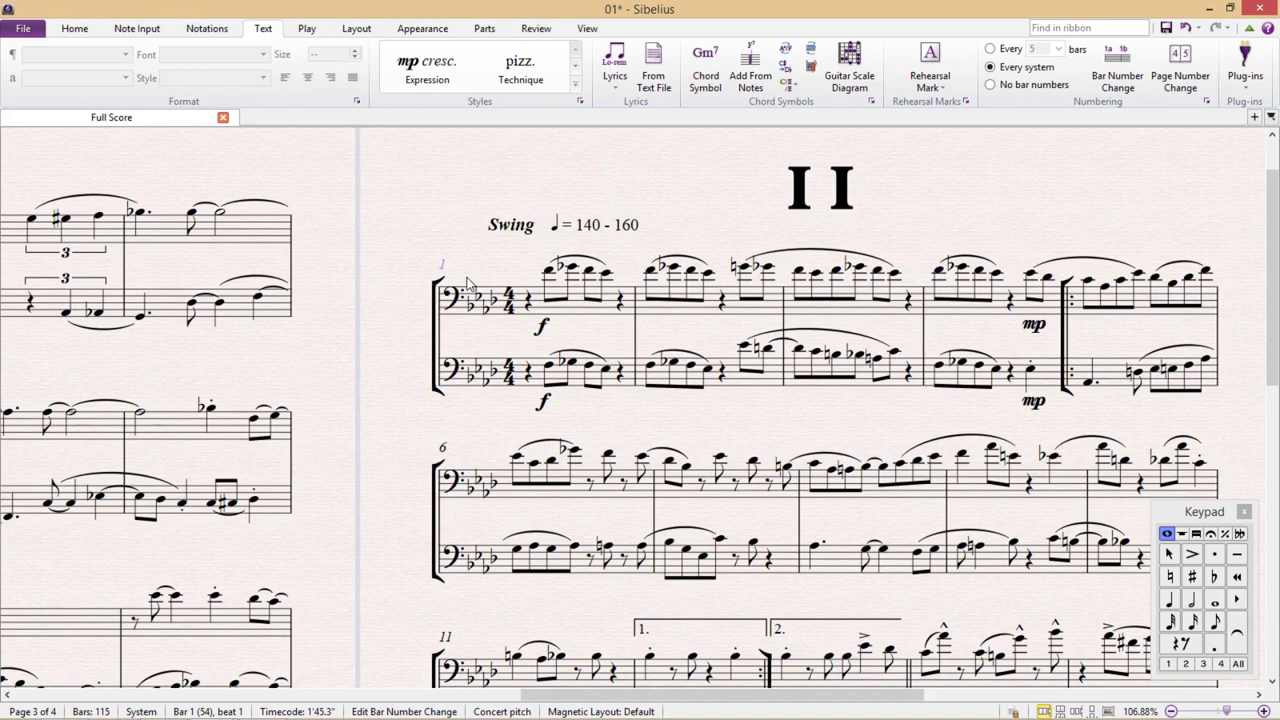
key(Delete)
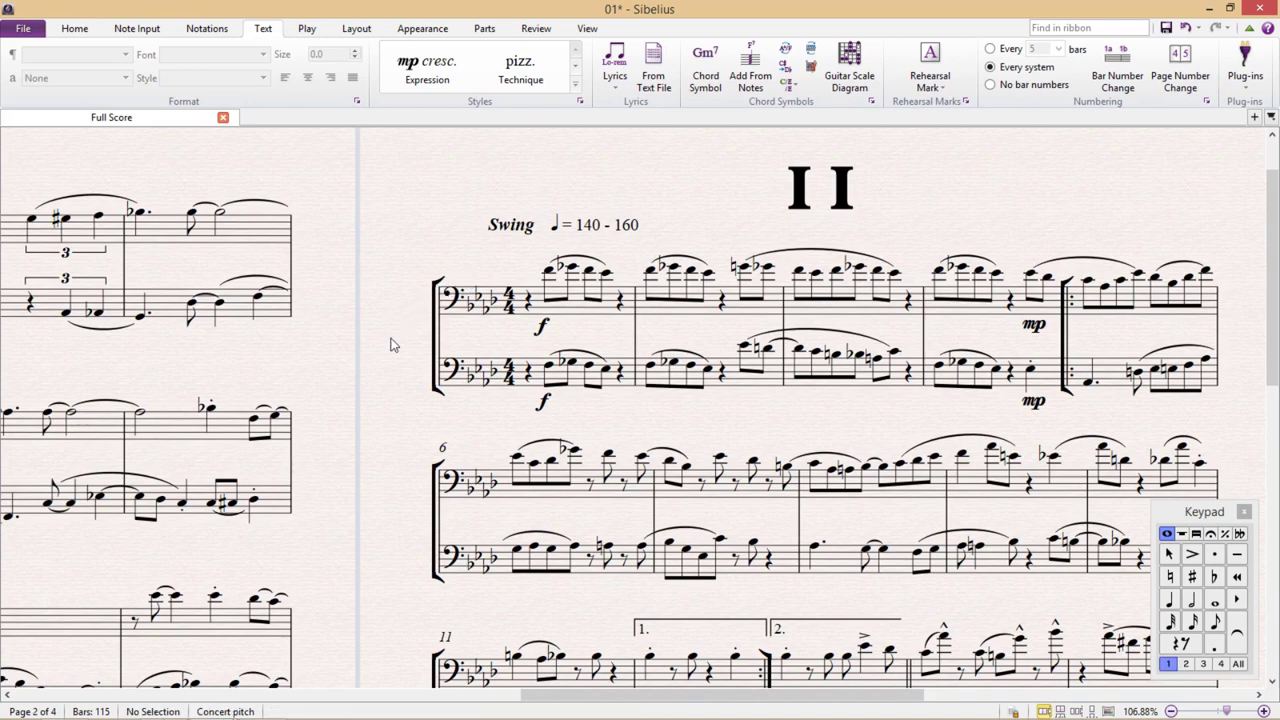
Step: Pan across the later pages of the joined duet score
scroll(391, 345, down, 4)
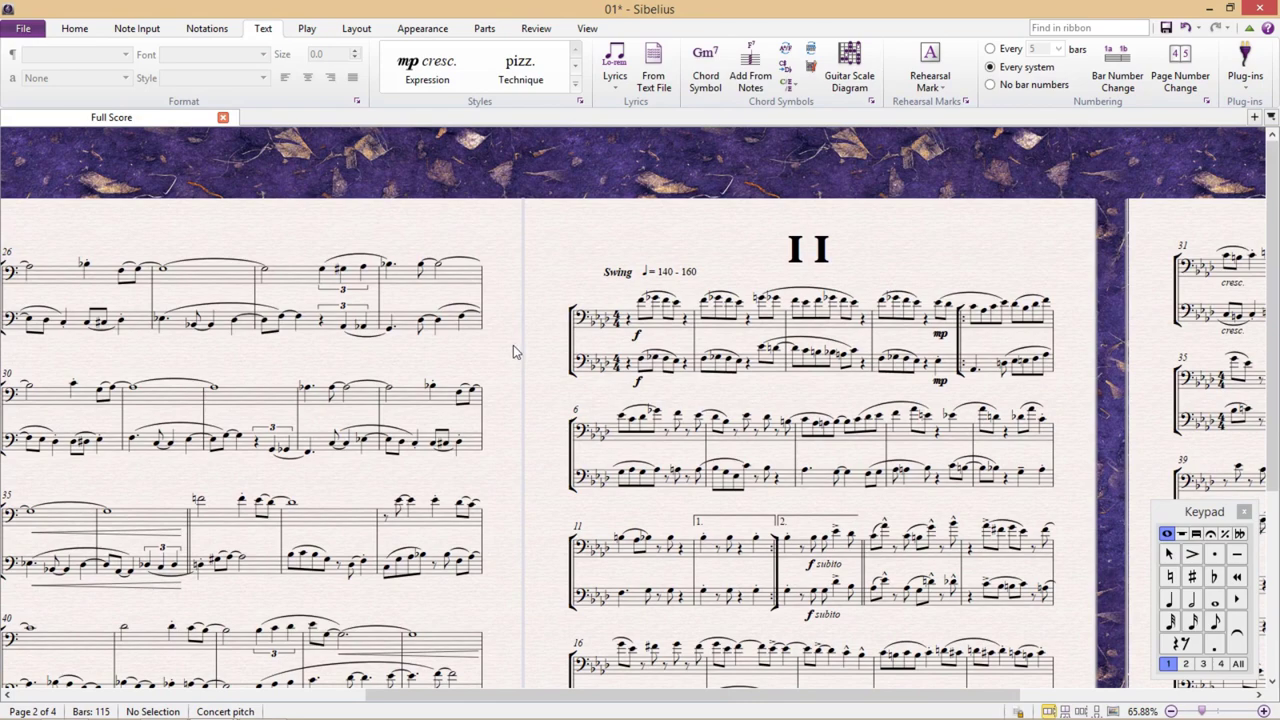
drag(511, 351, 783, 350)
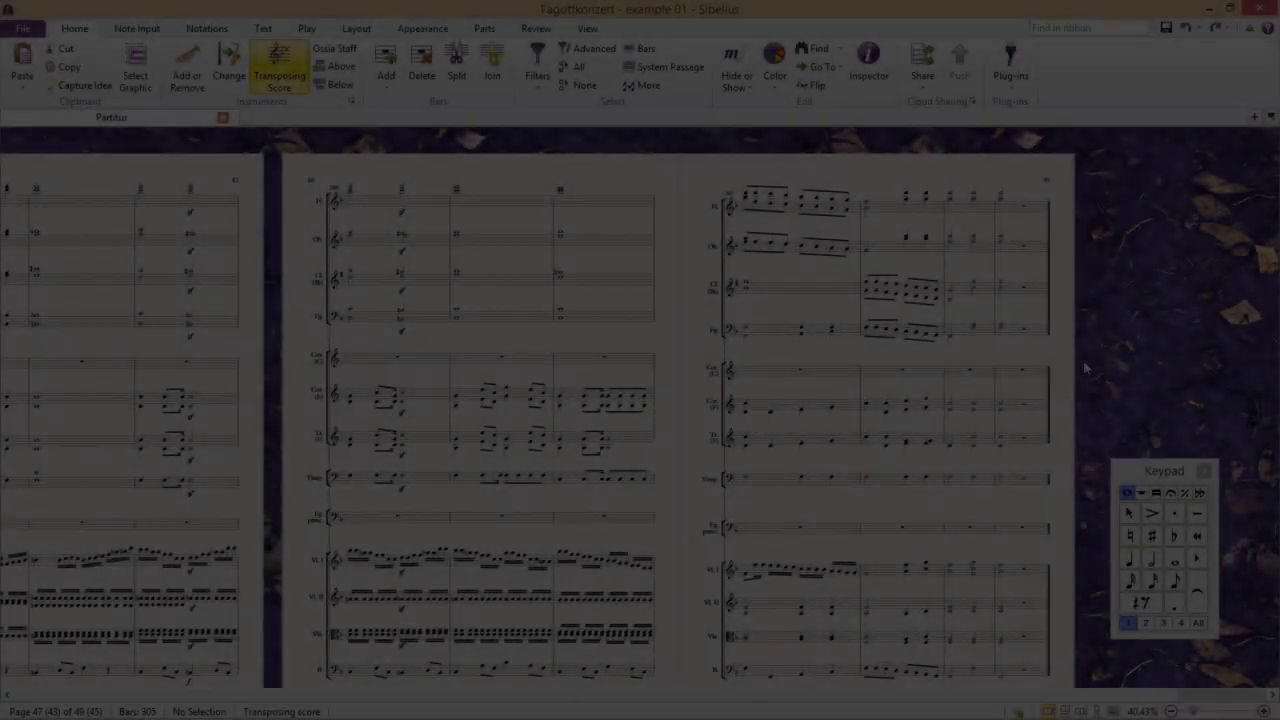
drag(1087, 370, 1145, 365)
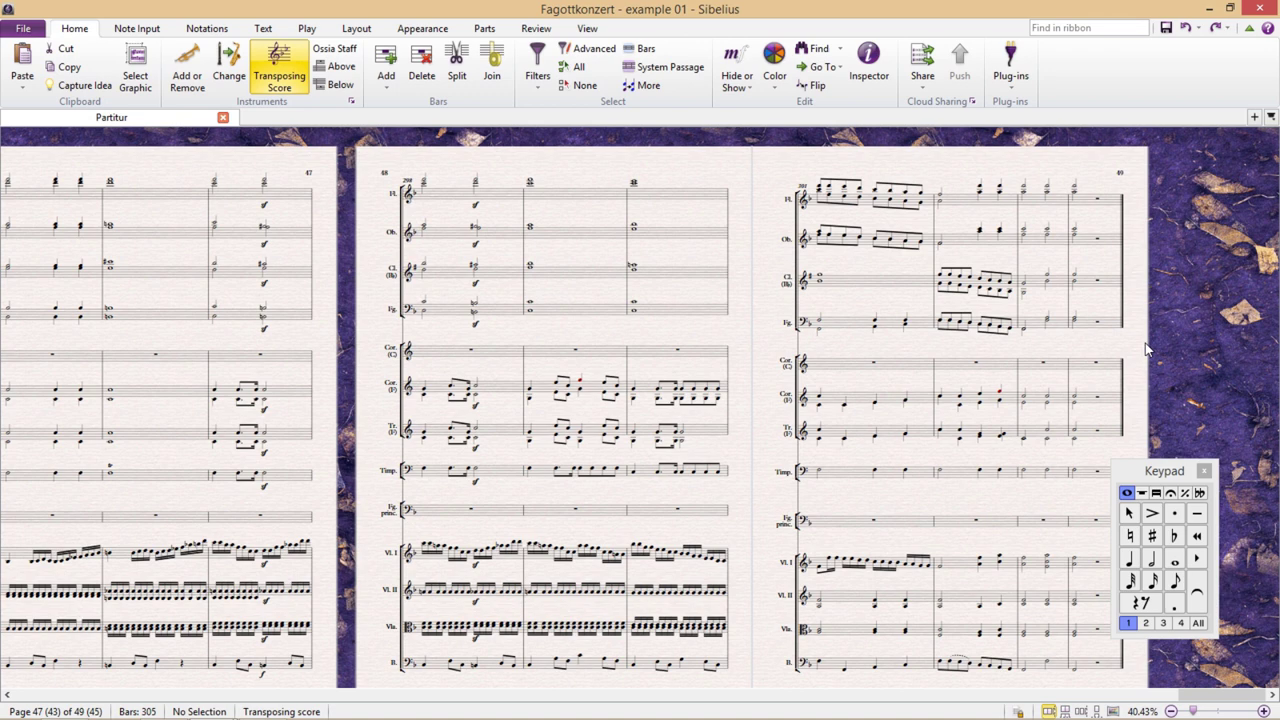
drag(1147, 348, 1083, 348)
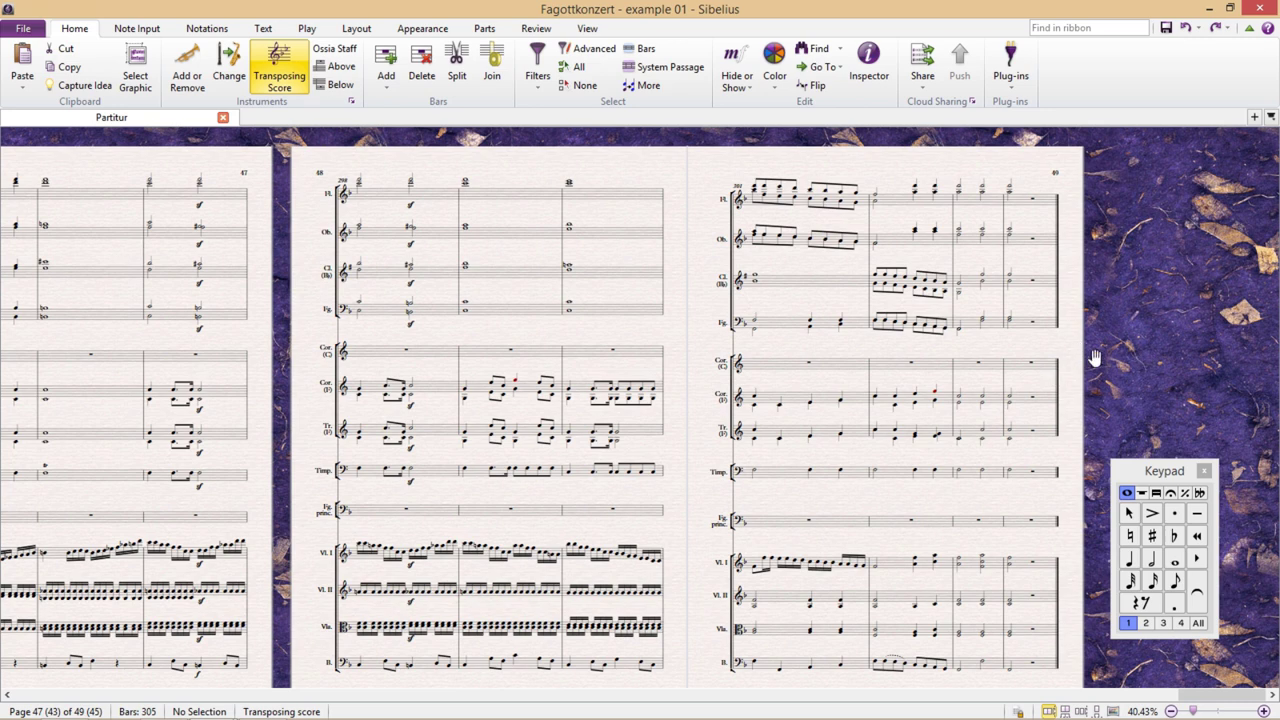
drag(1063, 363, 1094, 355)
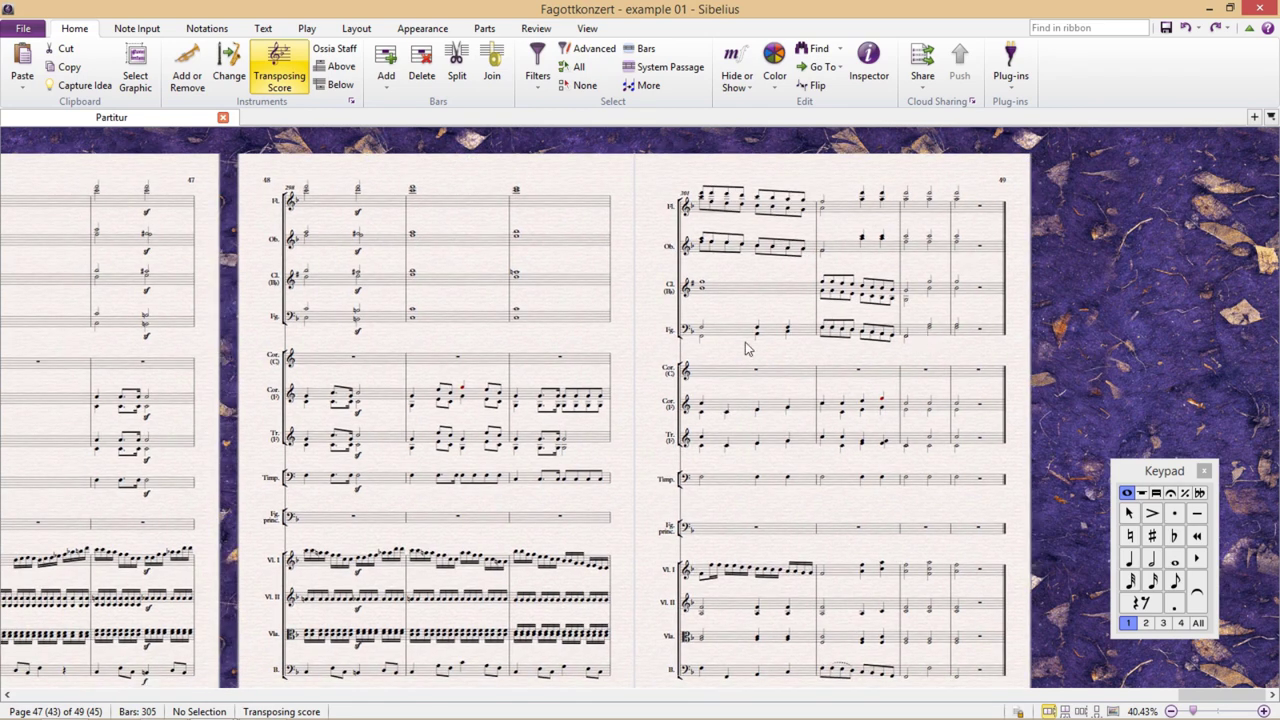
key(alt+Tab)
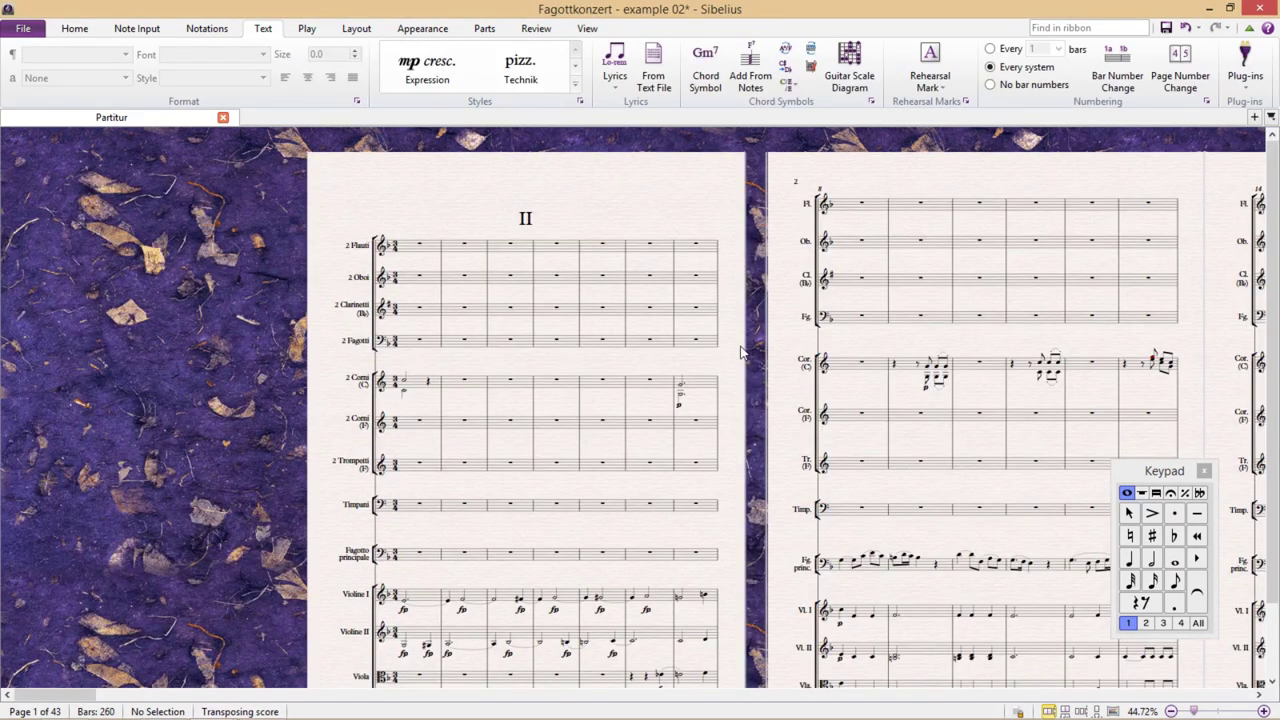
key(alt+Tab)
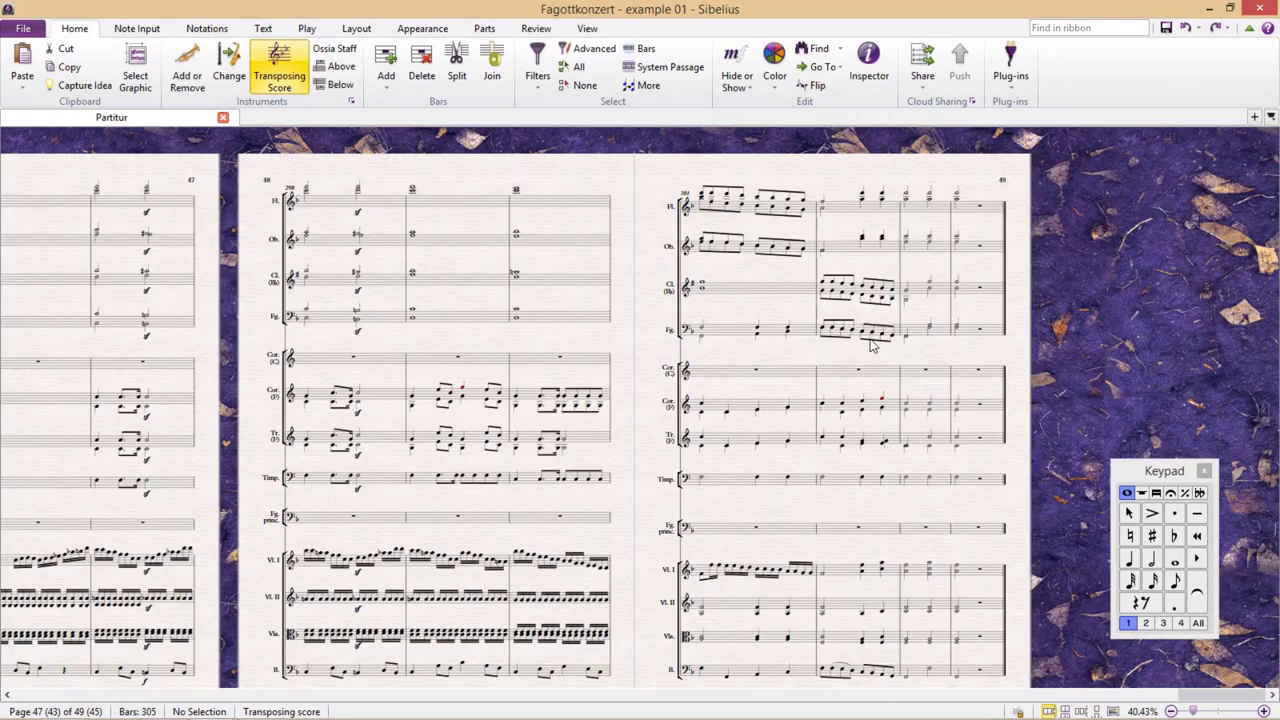
mouse_move(1058, 347)
mouse_down()
mouse_move(860, 332)
mouse_move(998, 327)
mouse_move(1034, 345)
mouse_up()
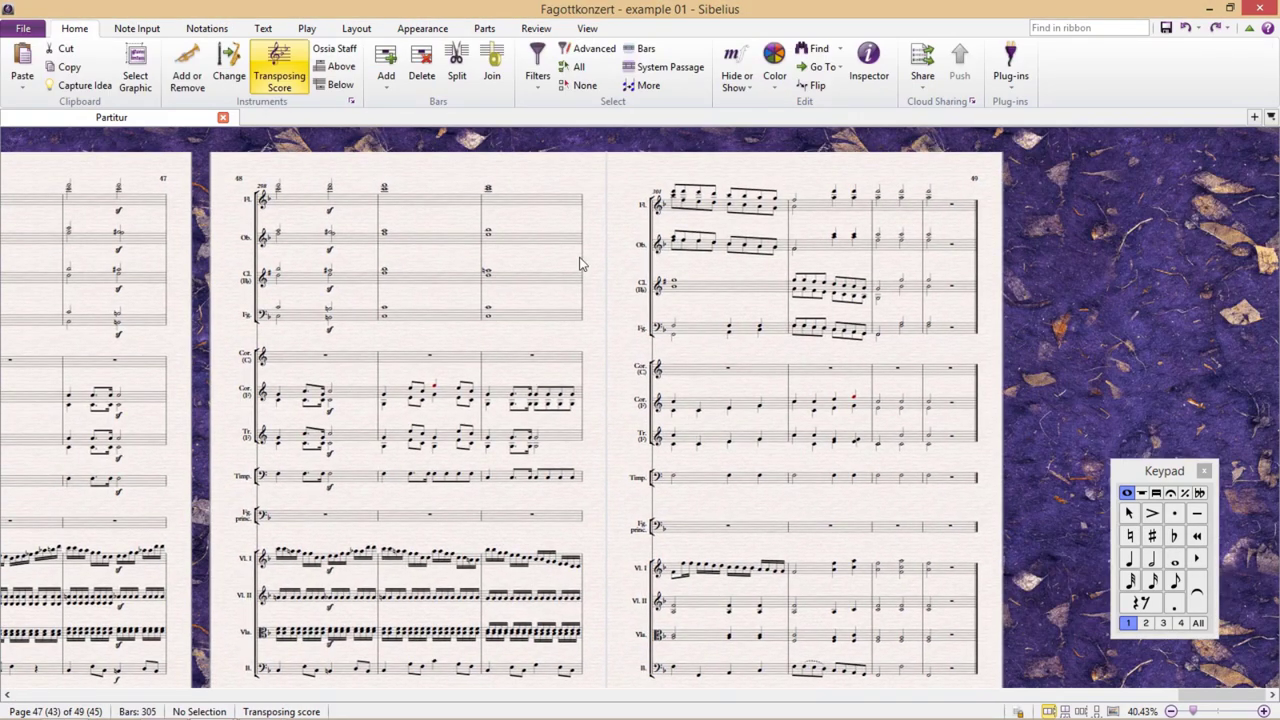
Step: Move the 2 Flauti staff down below 2 Trompetti (F), just above the timpani
click(187, 78)
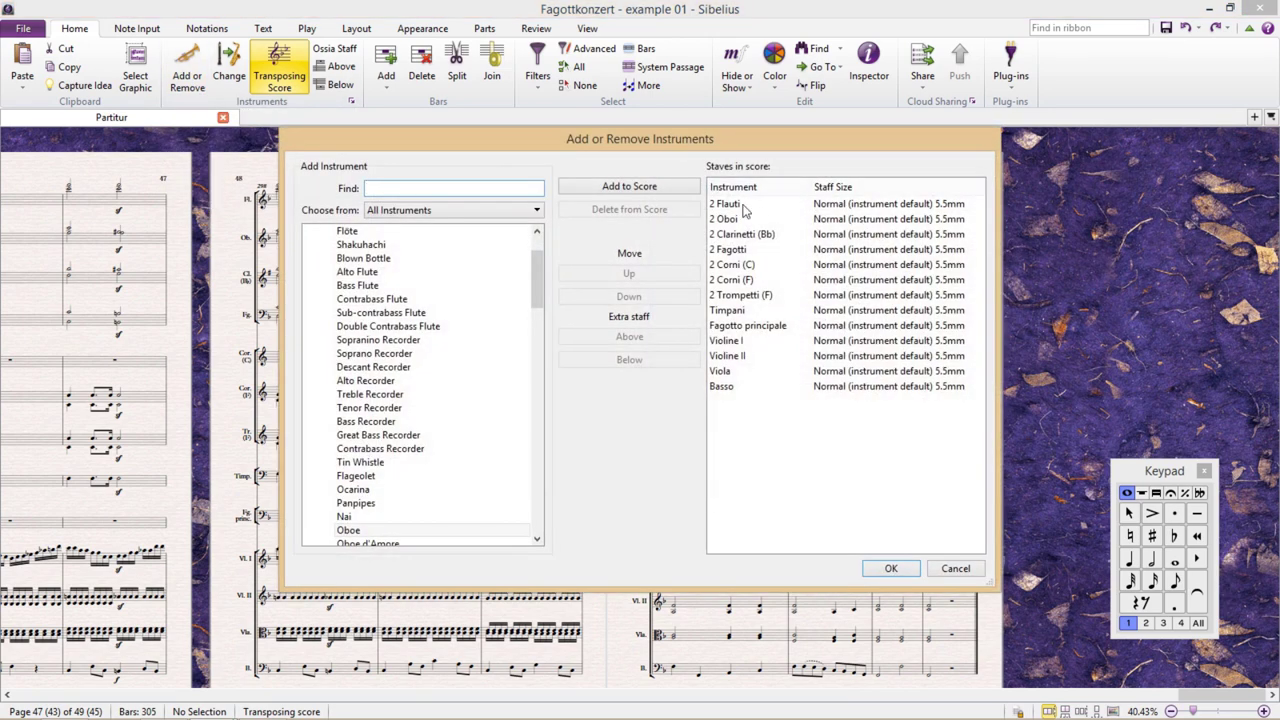
click(743, 206)
click(652, 298)
click(652, 296)
click(653, 296)
click(655, 296)
click(656, 296)
click(656, 296)
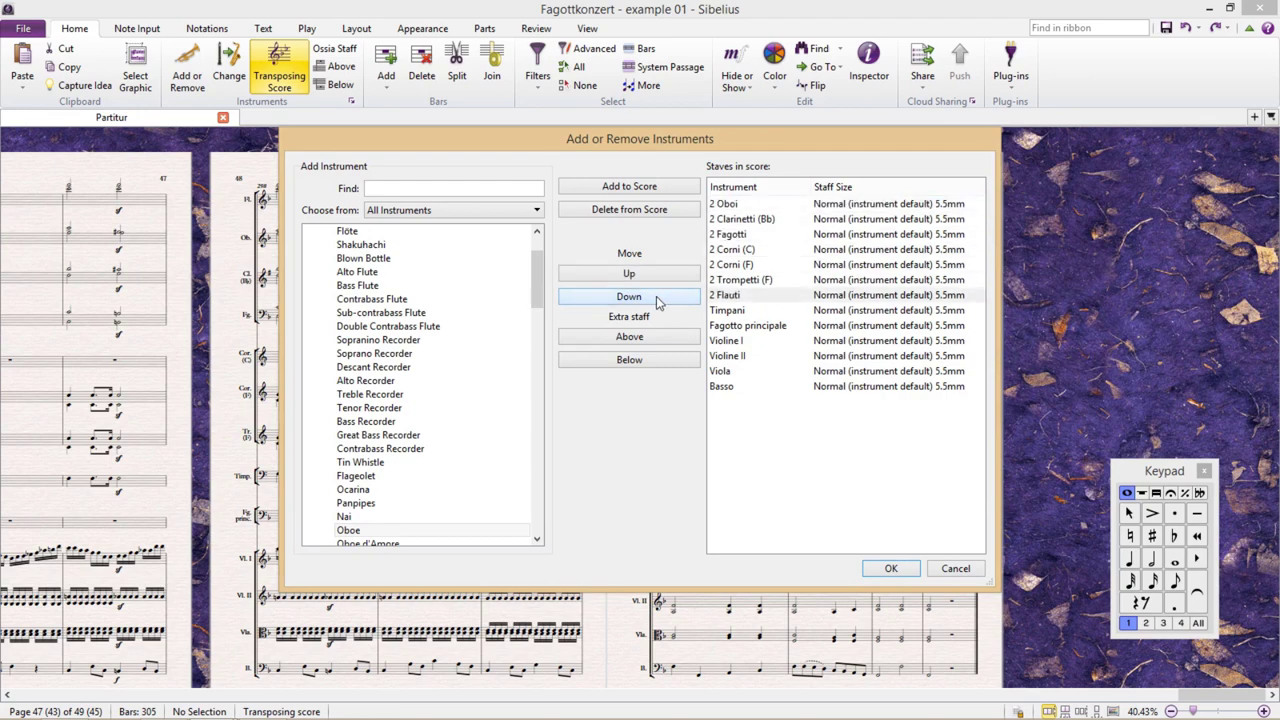
click(891, 569)
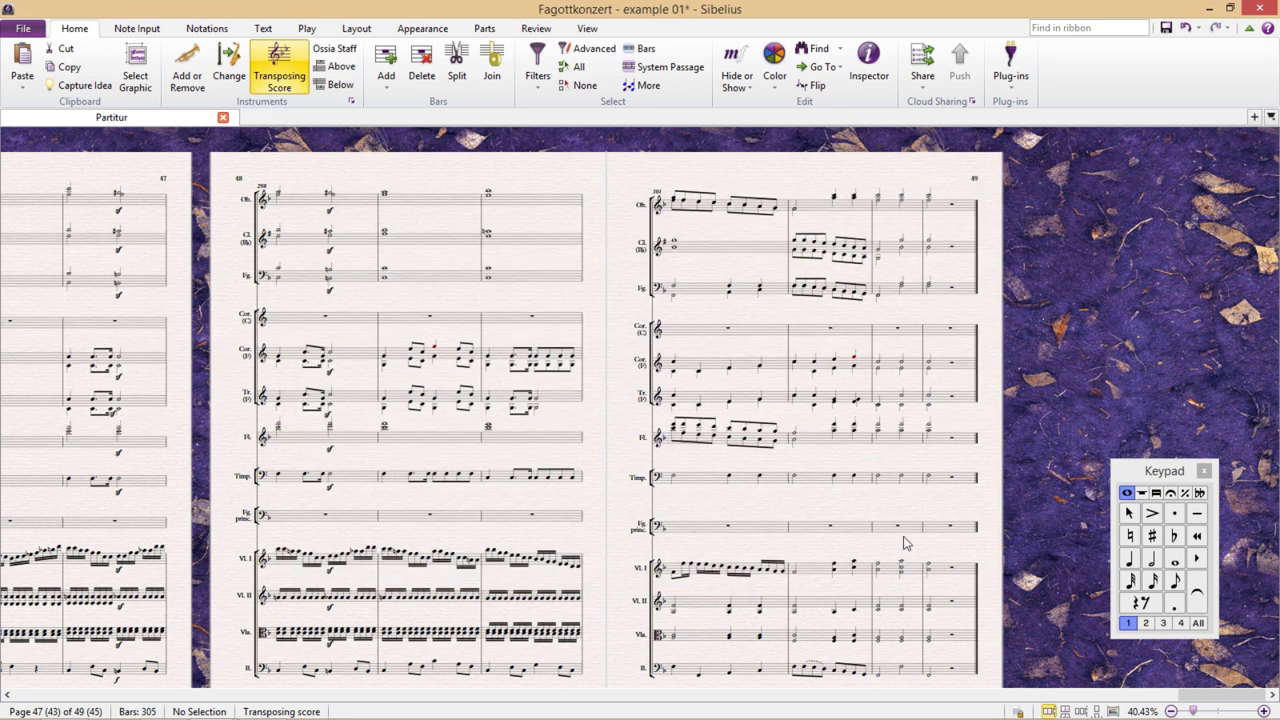
Step: Append Fagottkonzert example 02 onto example 01, accepting the mismatched instrument-names warning
click(27, 29)
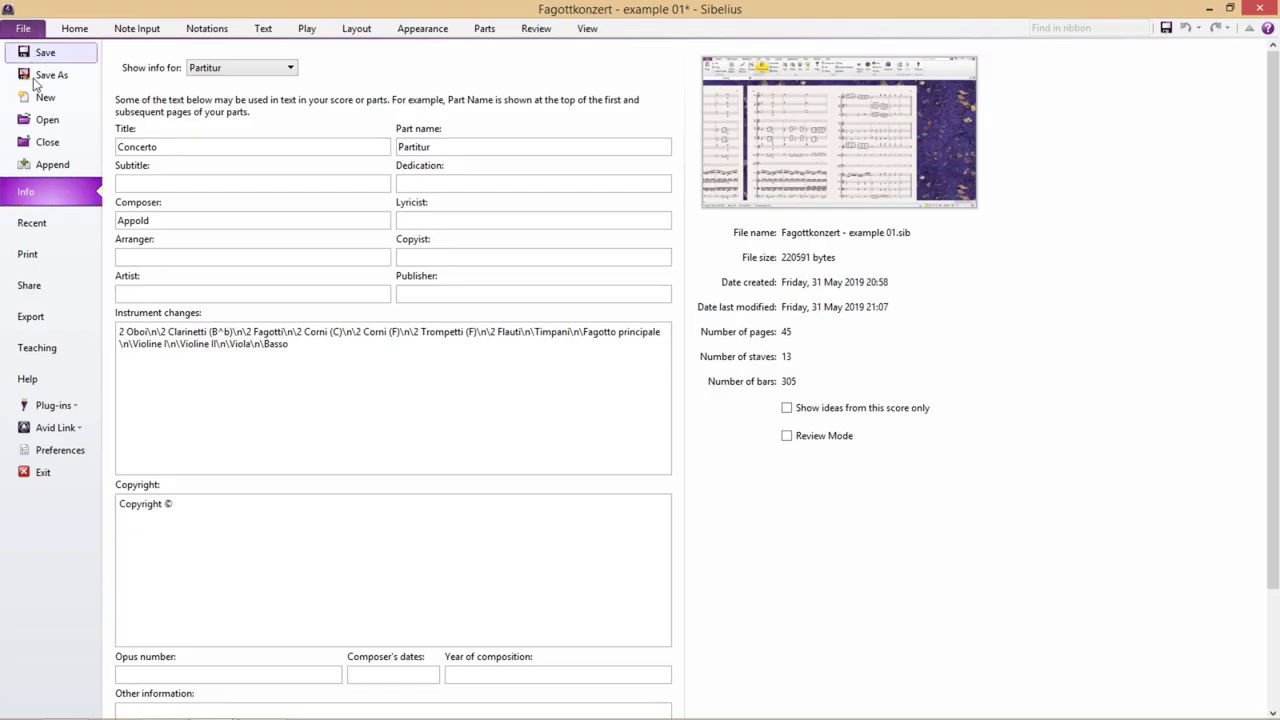
click(52, 164)
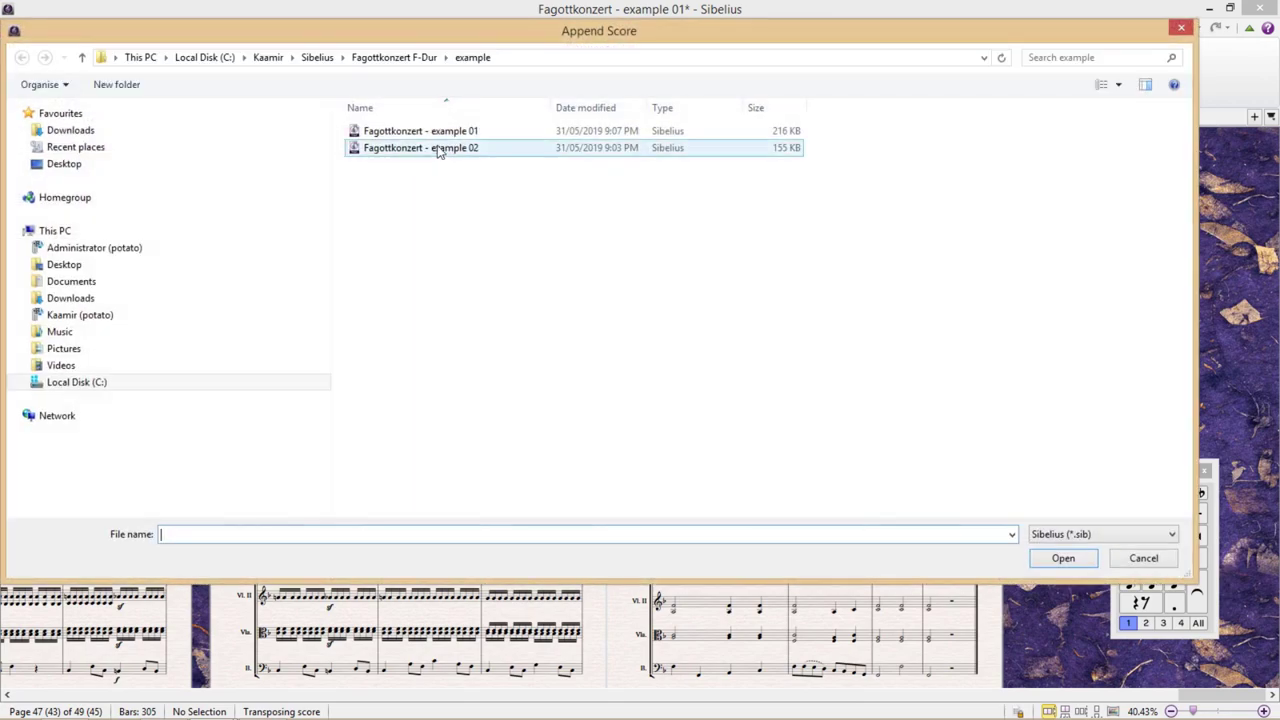
click(550, 150)
click(1048, 558)
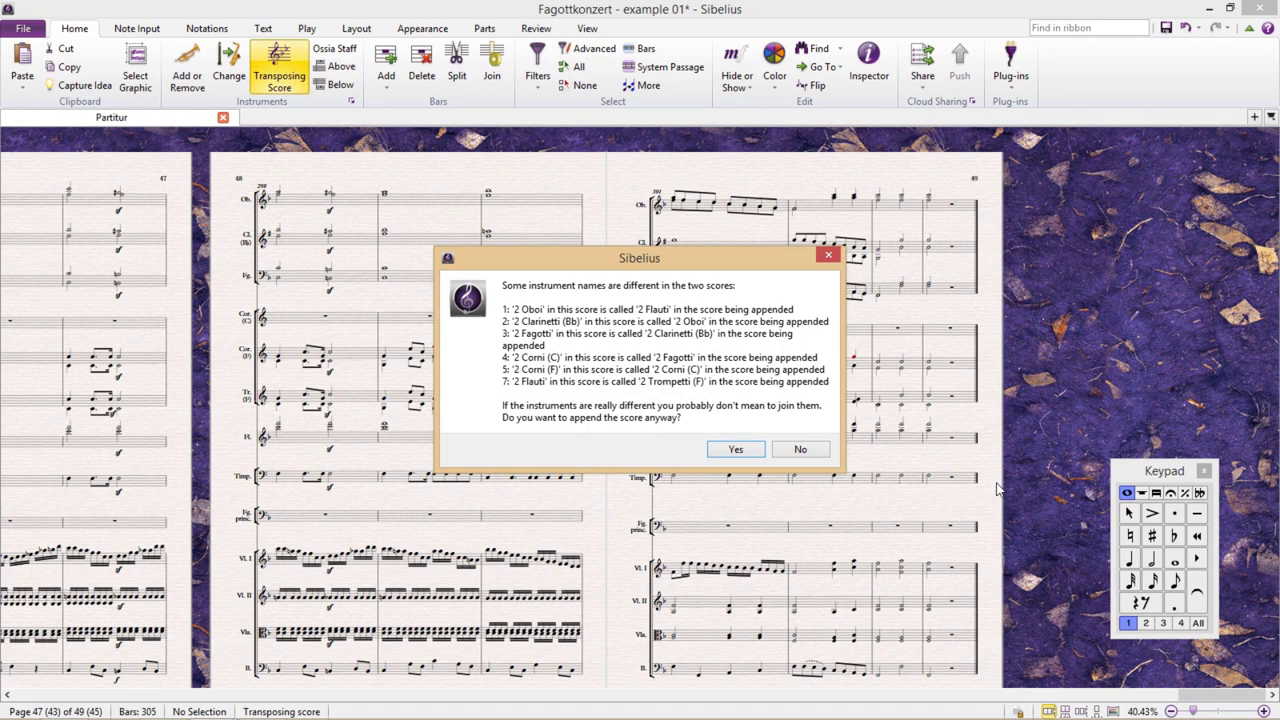
click(733, 452)
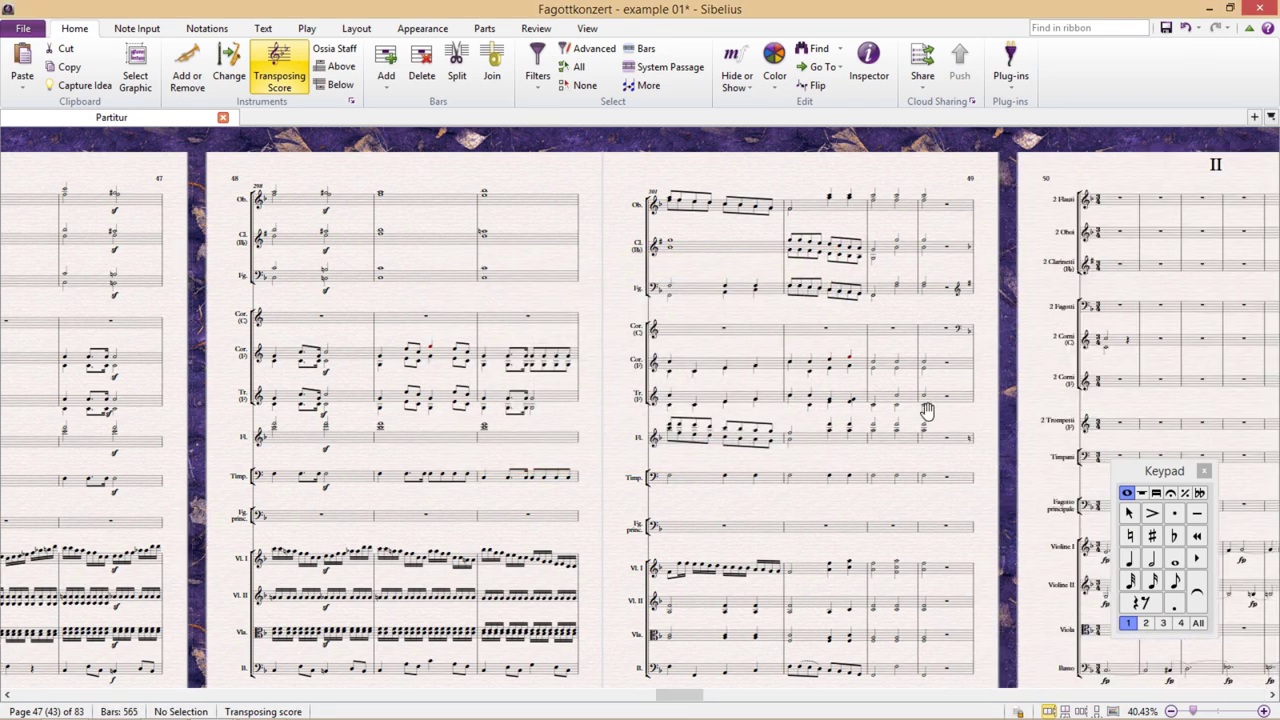
drag(880, 396, 608, 371)
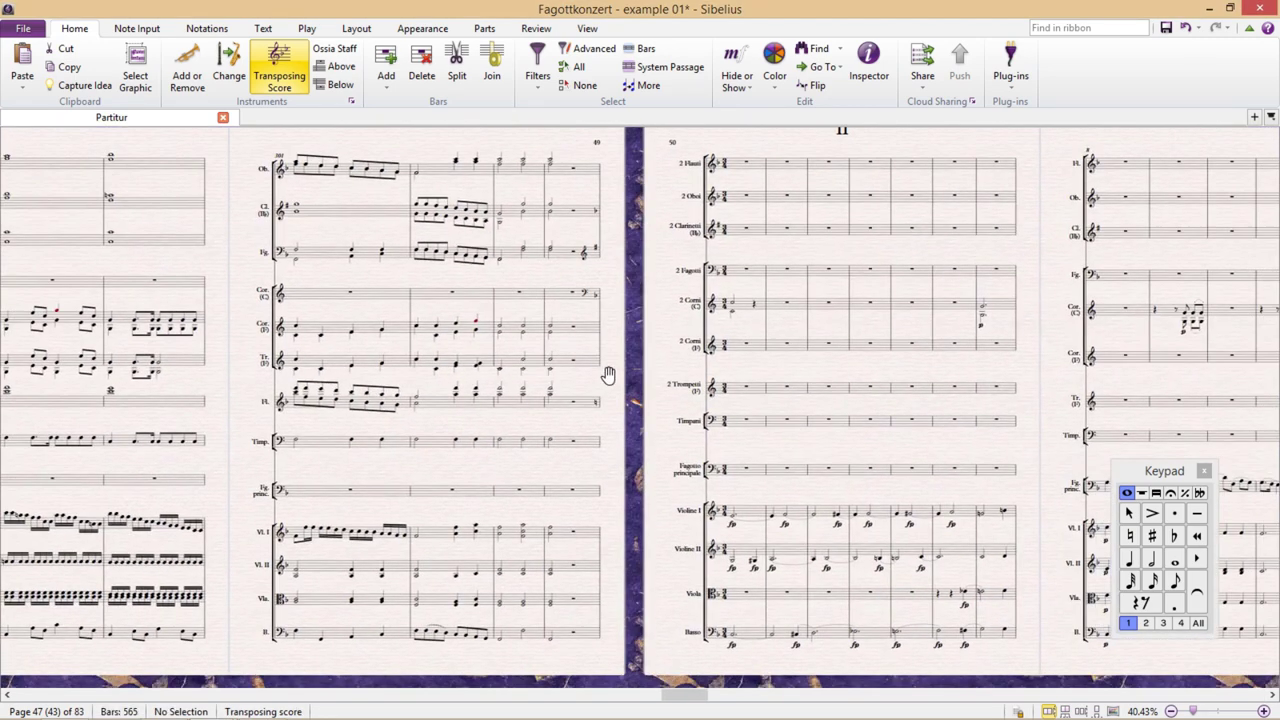
click(588, 172)
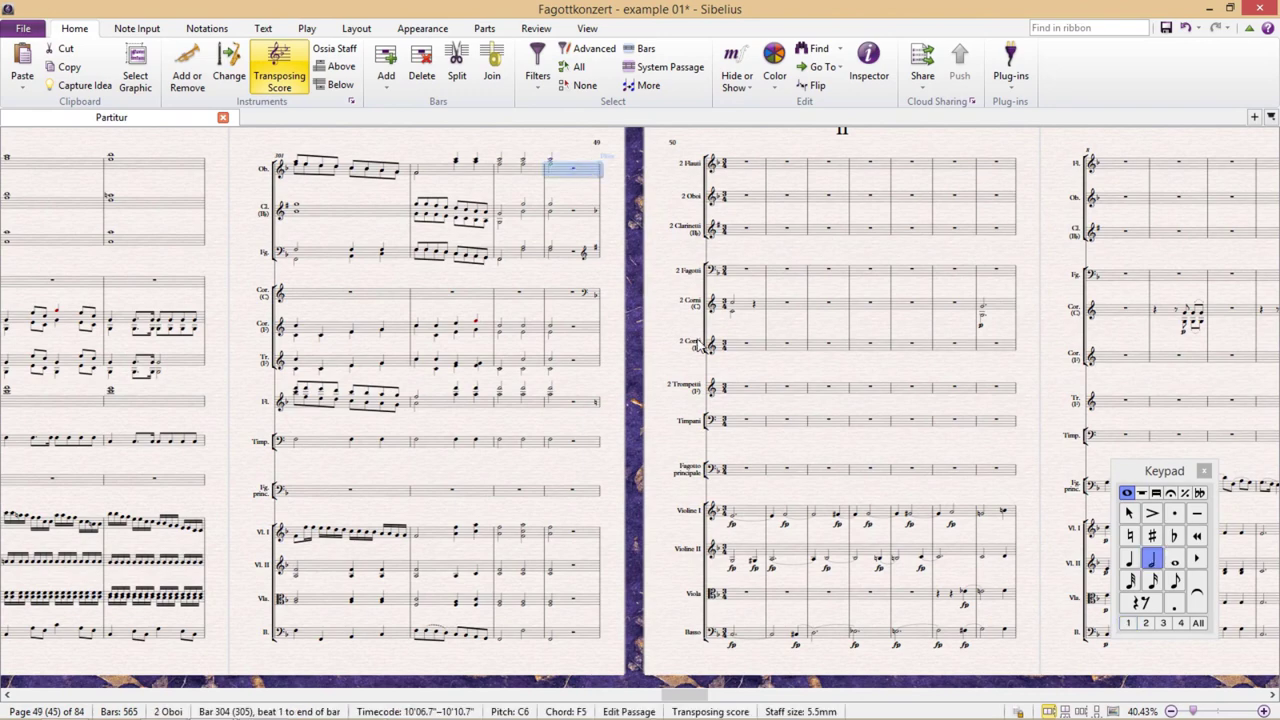
shift+click(756, 636)
scroll(659, 467, up, 5)
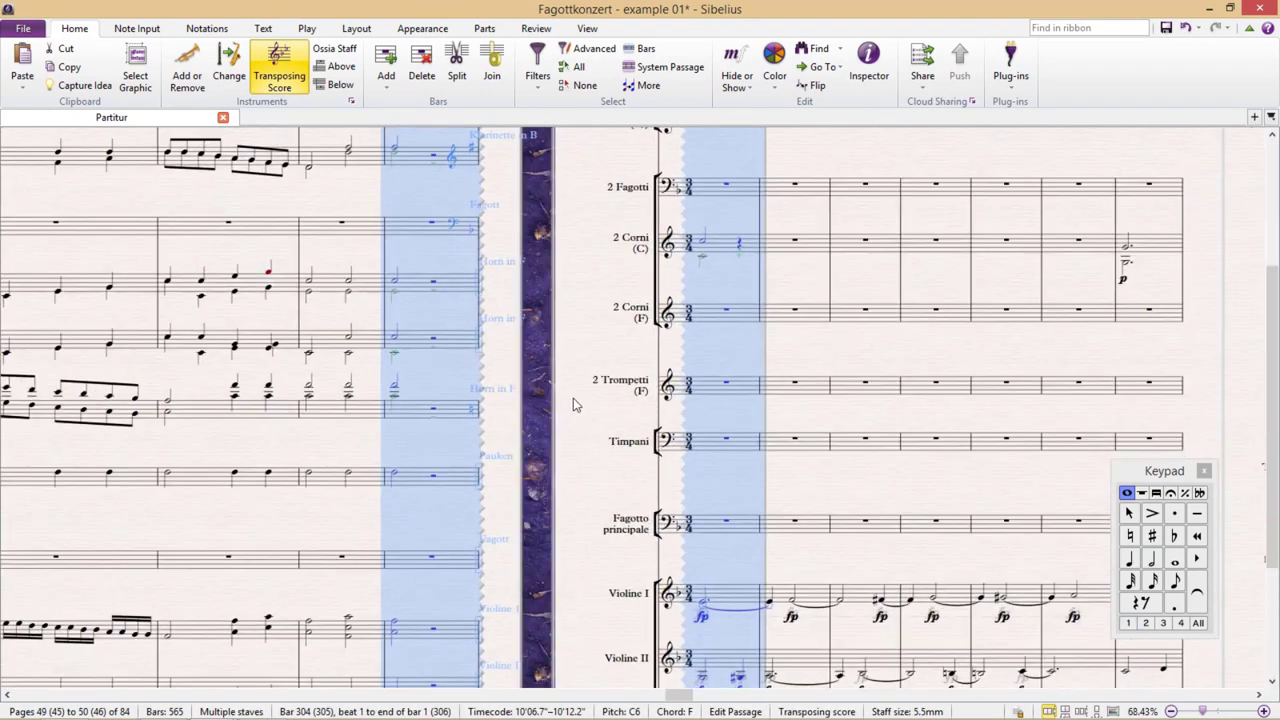
drag(573, 398, 874, 489)
scroll(869, 506, up, 3)
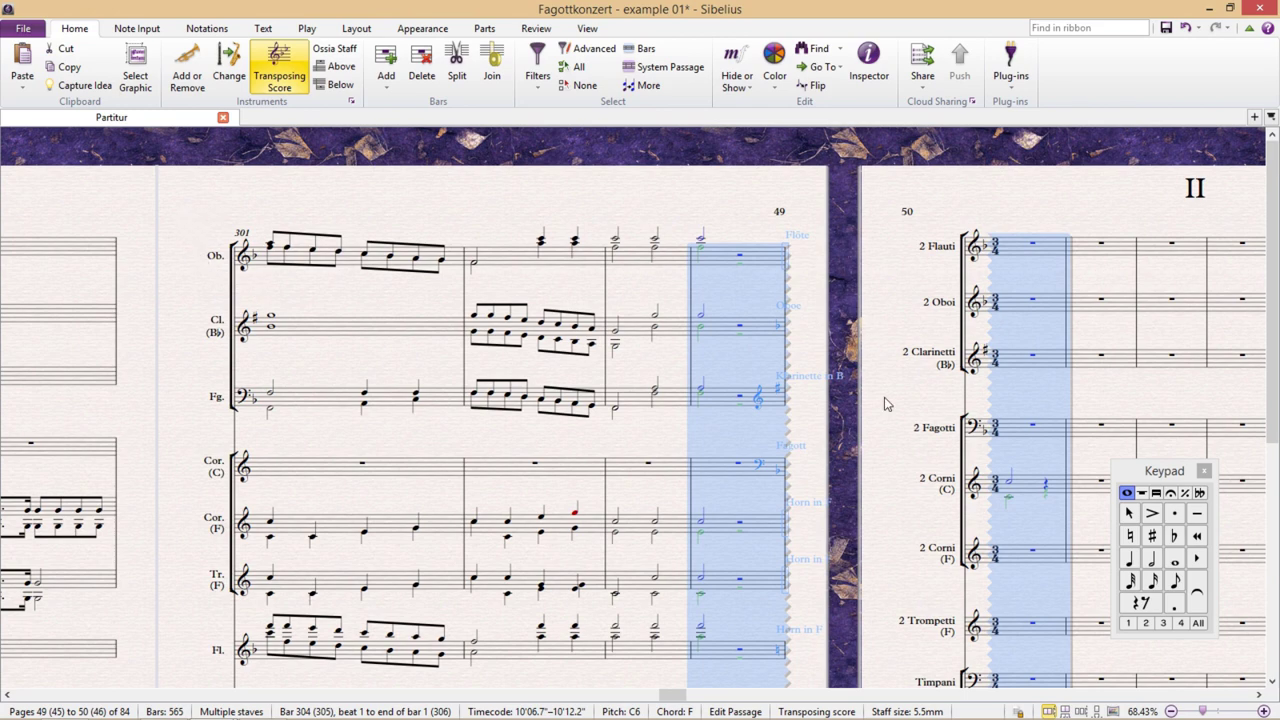
drag(814, 387, 663, 348)
key(Escape)
ctrl+scroll(665, 355, down, 3)
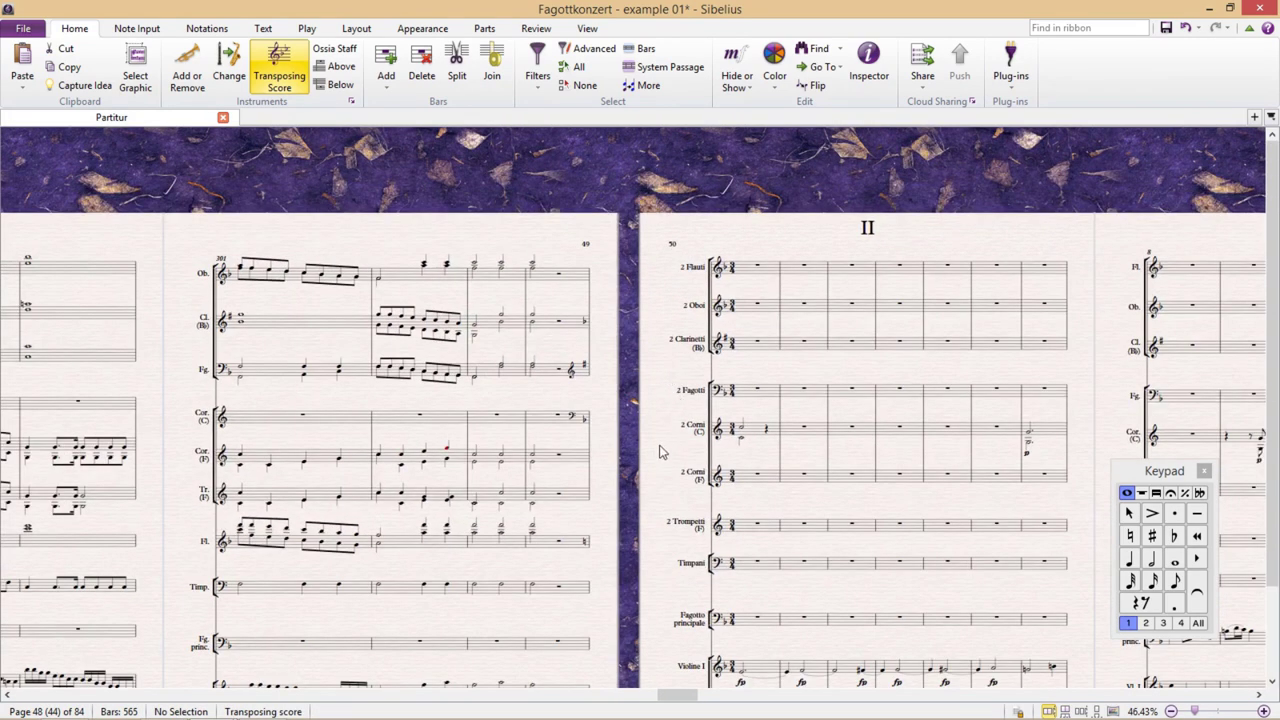
drag(658, 449, 694, 414)
scroll(697, 416, down, 3)
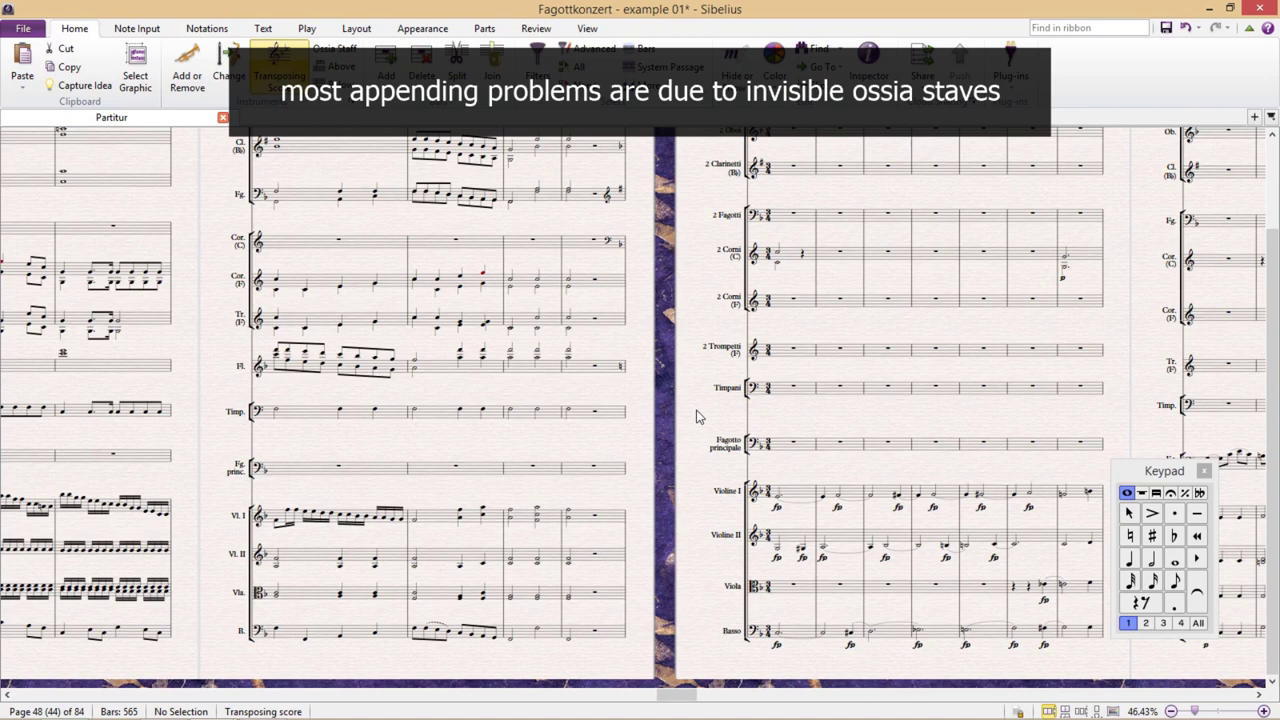
drag(700, 360, 768, 492)
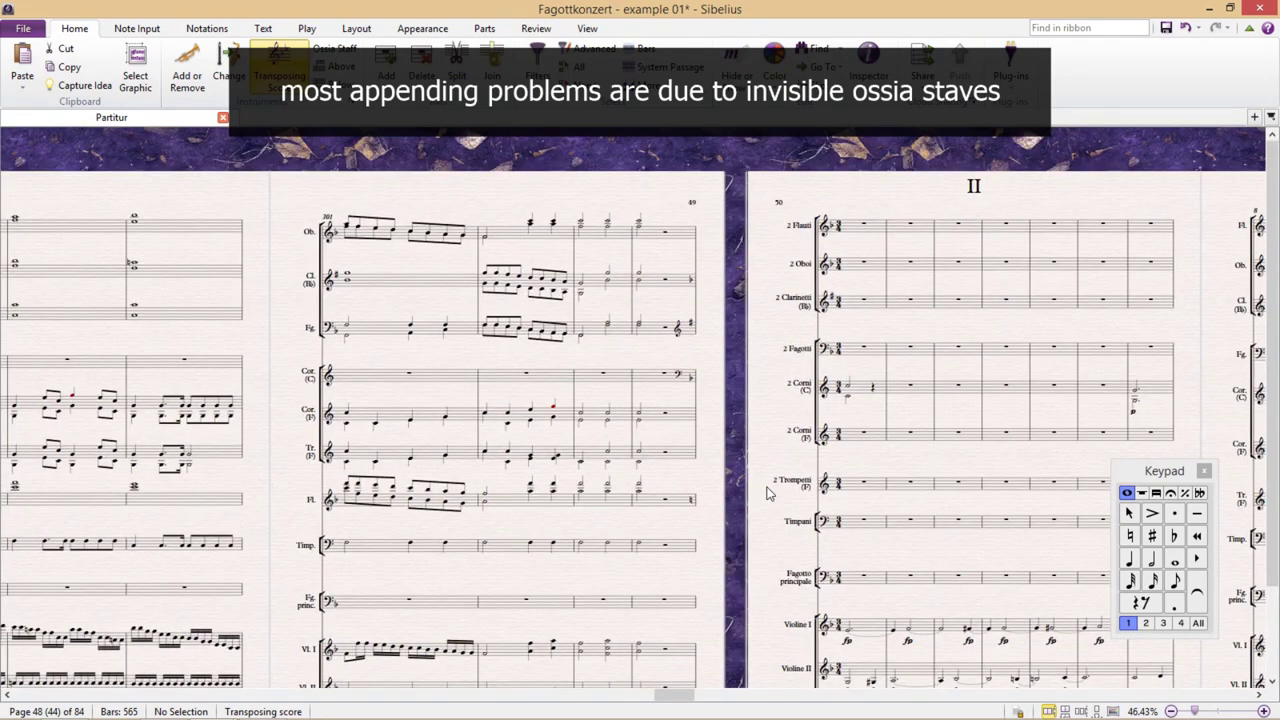